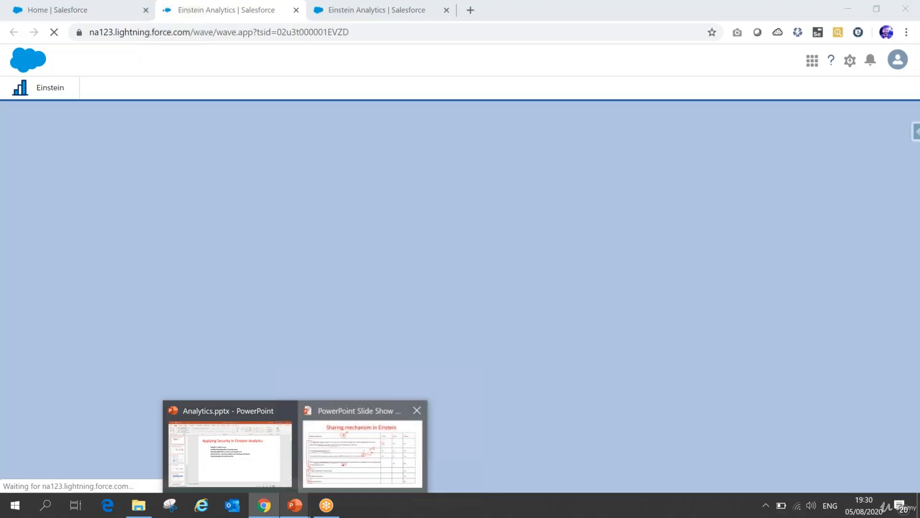
Step: Open the sharing settings of the My DTC Sales app in Analytics Studio
{"action": "left_click", "coordinate": [363, 446]}
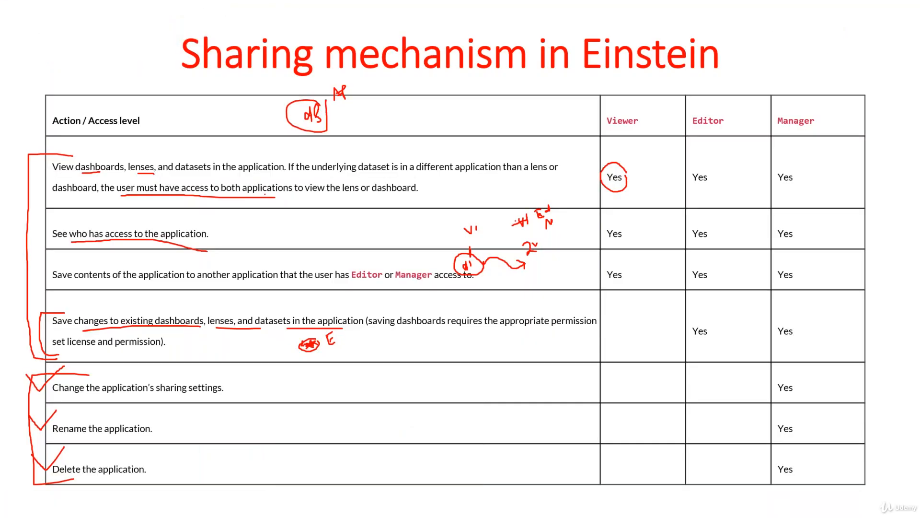
{"action": "key", "text": "alt+Tab"}
{"action": "left_click", "coordinate": [38, 218]}
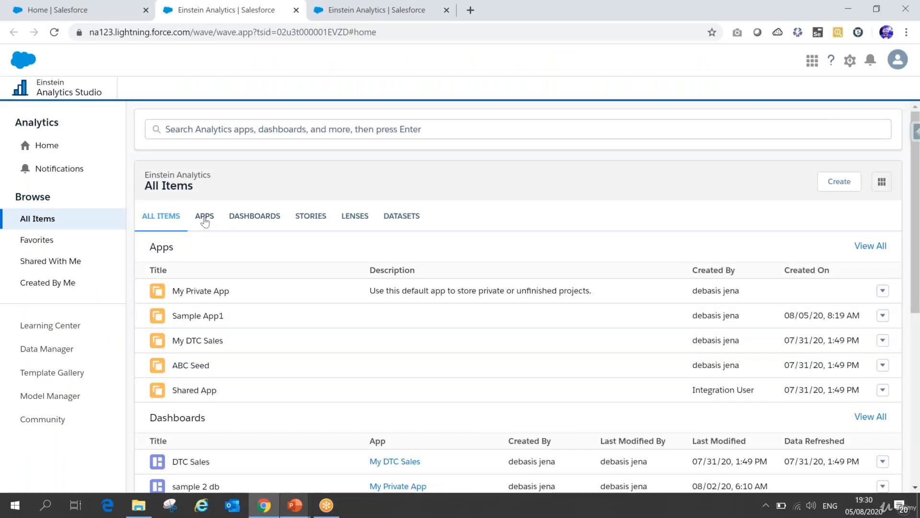
{"action": "left_click", "coordinate": [205, 218]}
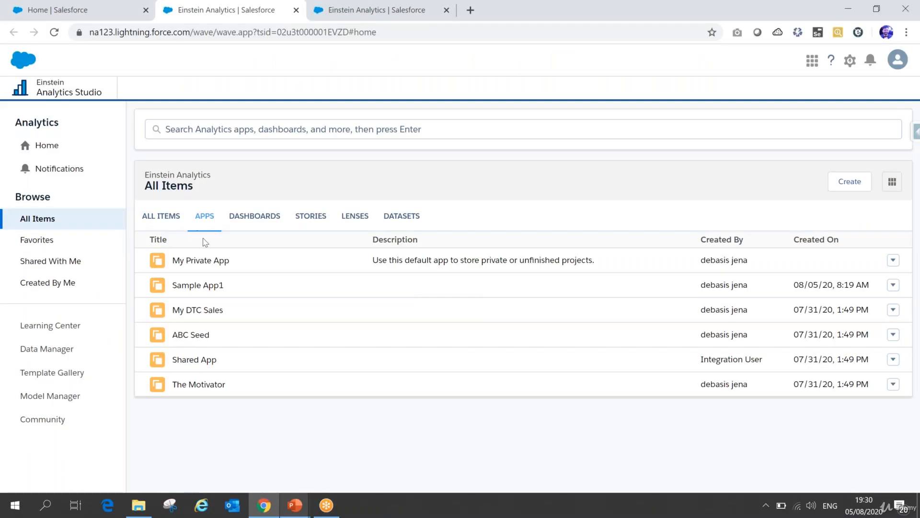
{"action": "left_click", "coordinate": [892, 312]}
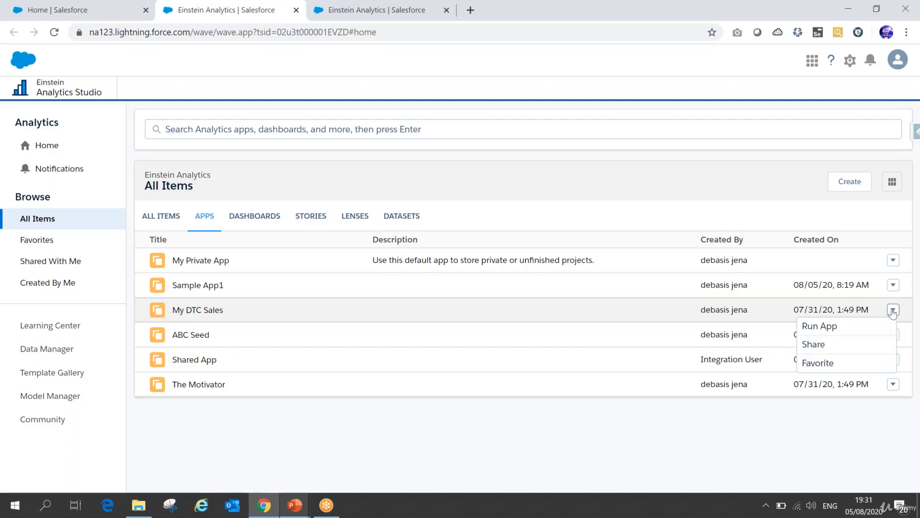
{"action": "left_click", "coordinate": [816, 351]}
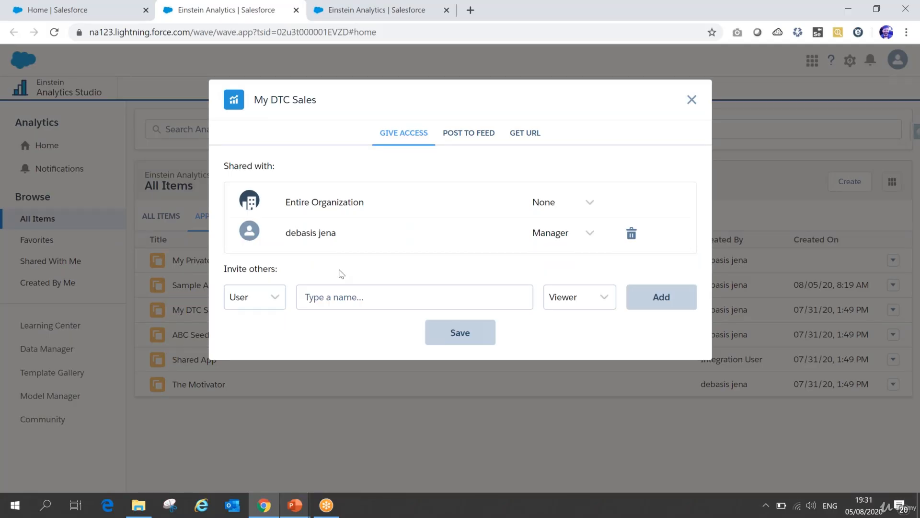
Step: Try the Editor and Manager access levels for inviting others to the My DTC Sales app
{"action": "left_click", "coordinate": [608, 299]}
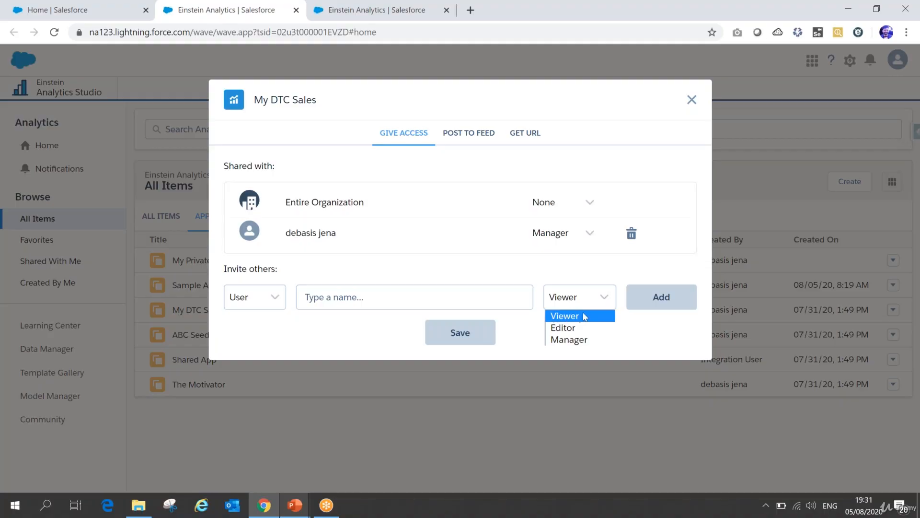
{"action": "left_click", "coordinate": [582, 327]}
{"action": "left_click", "coordinate": [586, 307]}
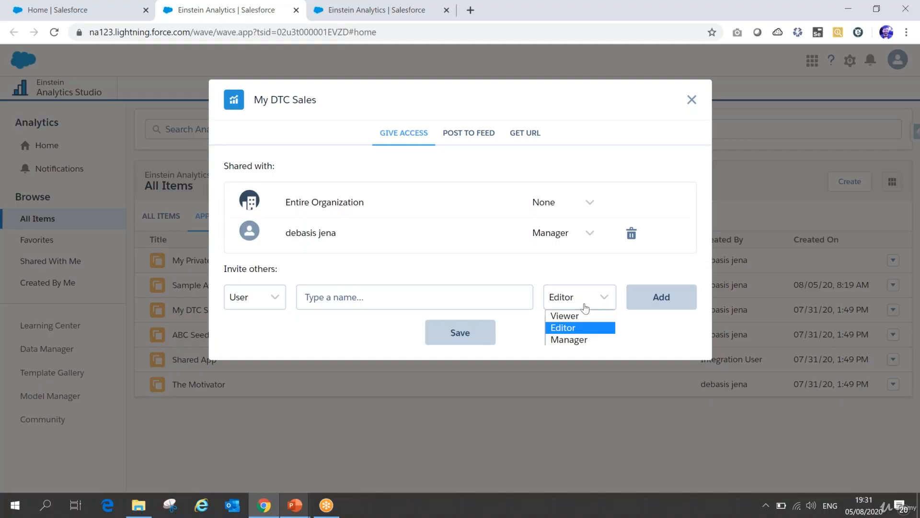
{"action": "left_click", "coordinate": [570, 339]}
Step: Switch to the PowerPoint slide show and mark the Viewer, Editor and Manager permissions and the first four actions in red pen
{"action": "mouse_move", "coordinate": [304, 505]}
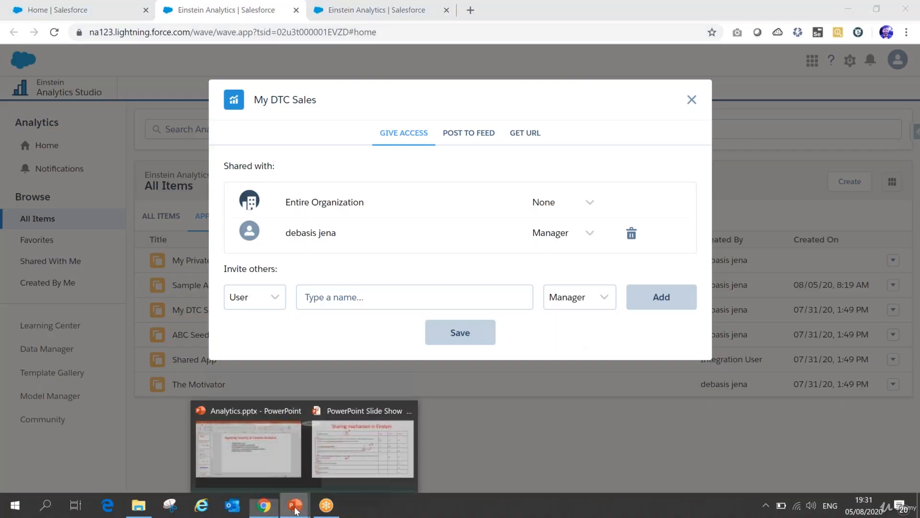
{"action": "left_click", "coordinate": [365, 443]}
{"action": "mouse_move", "coordinate": [632, 163]}
{"action": "left_mouse_down"}
{"action": "mouse_move", "coordinate": [592, 162]}
{"action": "mouse_move", "coordinate": [593, 268]}
{"action": "mouse_move", "coordinate": [647, 249]}
{"action": "mouse_move", "coordinate": [628, 157]}
{"action": "left_mouse_up"}
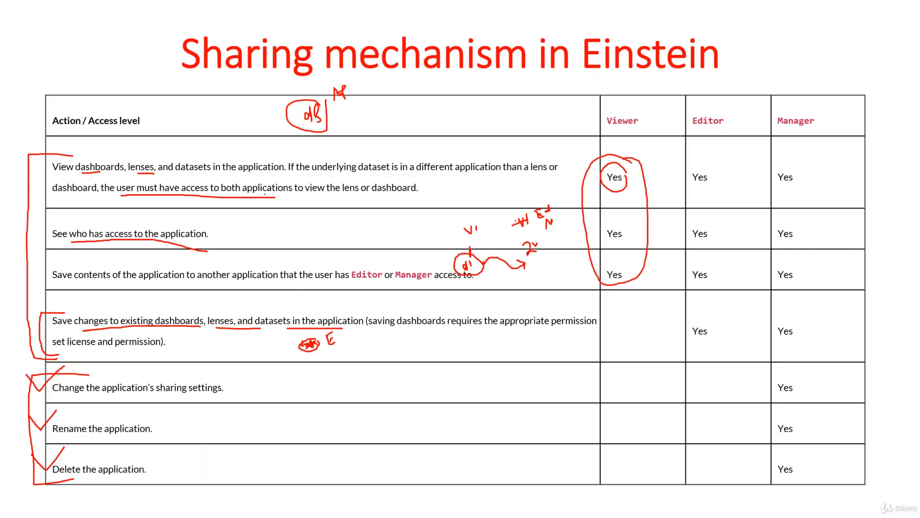
{"action": "mouse_move", "coordinate": [72, 153]}
{"action": "left_mouse_down"}
{"action": "mouse_move", "coordinate": [25, 154]}
{"action": "mouse_move", "coordinate": [21, 279]}
{"action": "mouse_move", "coordinate": [47, 344]}
{"action": "left_mouse_up"}
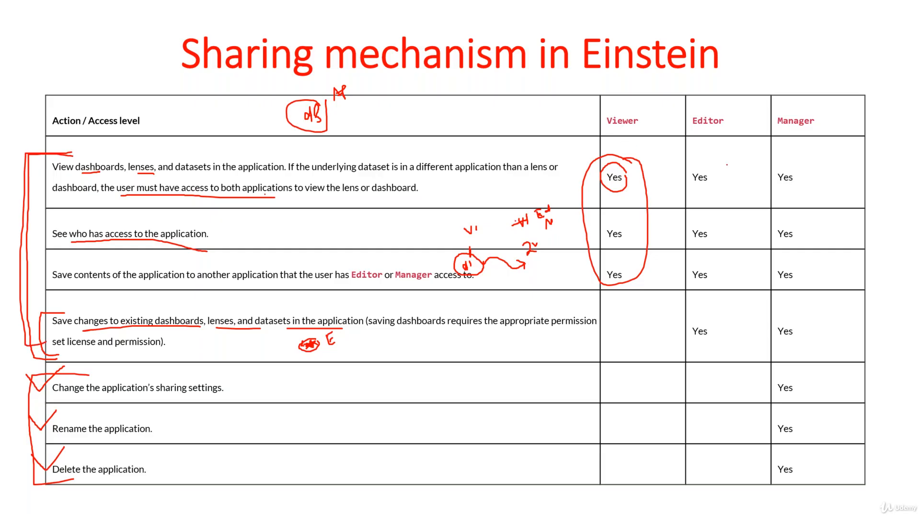
{"action": "mouse_move", "coordinate": [728, 165]}
{"action": "left_mouse_down"}
{"action": "mouse_move", "coordinate": [677, 195]}
{"action": "mouse_move", "coordinate": [686, 305]}
{"action": "mouse_move", "coordinate": [705, 340]}
{"action": "mouse_move", "coordinate": [730, 263]}
{"action": "mouse_move", "coordinate": [722, 176]}
{"action": "left_mouse_up"}
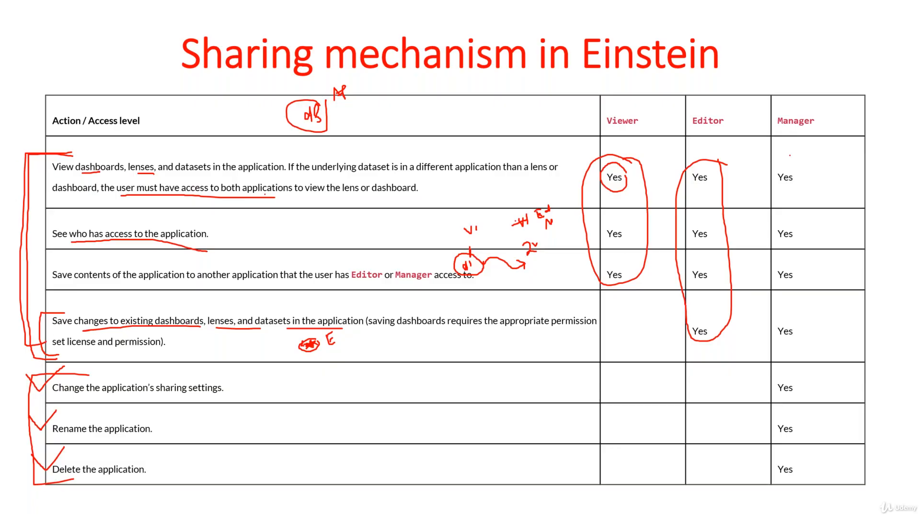
{"action": "left_click_drag", "start_coordinate": [839, 141], "coordinate": [860, 401]}
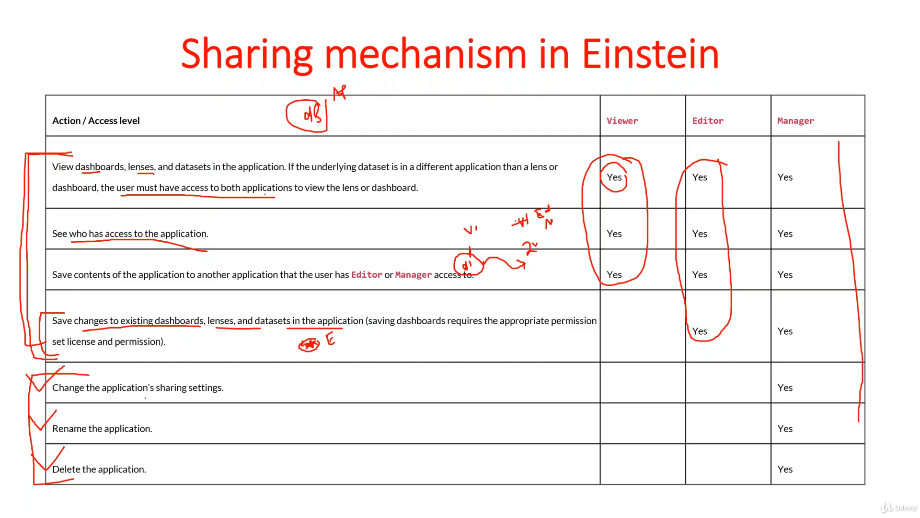
Step: Underline the manager-only actions for changing sharing settings, renaming and deleting the application on the slide
{"action": "left_click_drag", "start_coordinate": [146, 397], "coordinate": [195, 393]}
{"action": "left_click_drag", "start_coordinate": [88, 437], "coordinate": [125, 434]}
{"action": "left_click_drag", "start_coordinate": [77, 480], "coordinate": [121, 478]}
Step: Switch back to the browser and review the access levels available for Entire Organization in the sharing settings
{"action": "key", "text": "alt+Tab"}
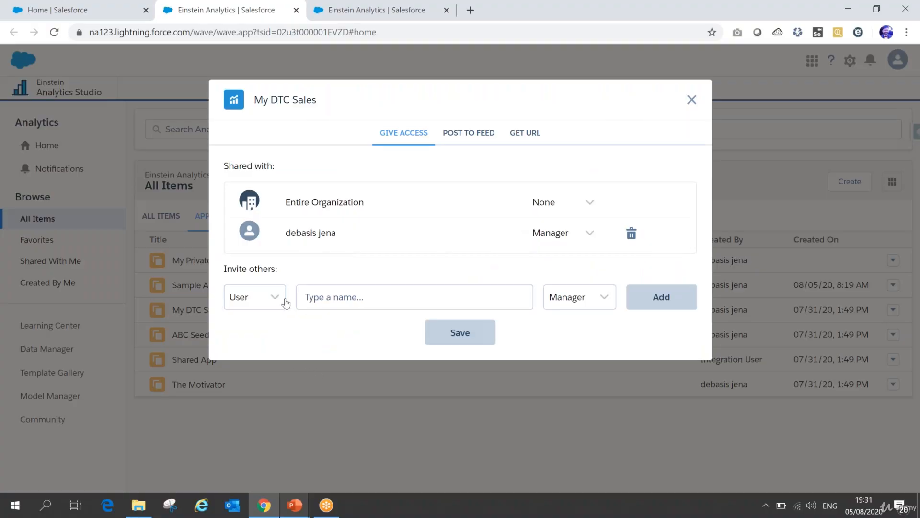
{"action": "left_click", "coordinate": [329, 297]}
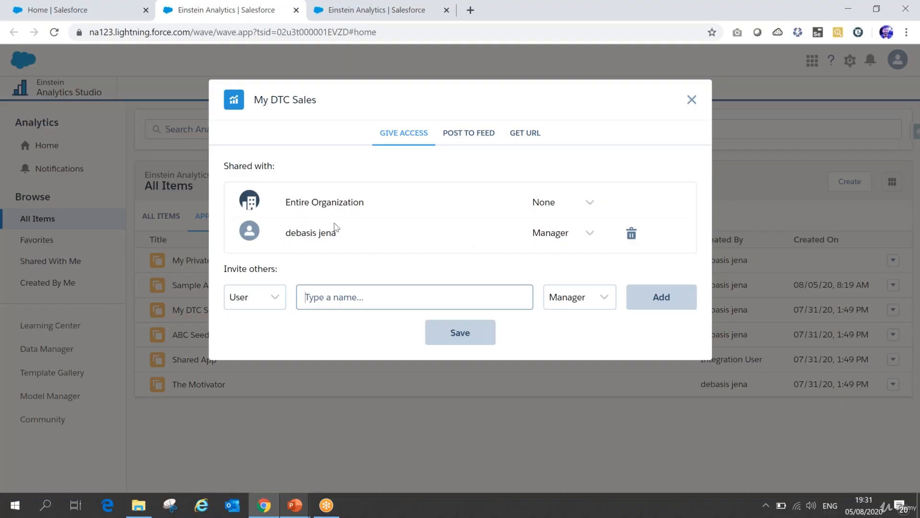
{"action": "left_click", "coordinate": [592, 206]}
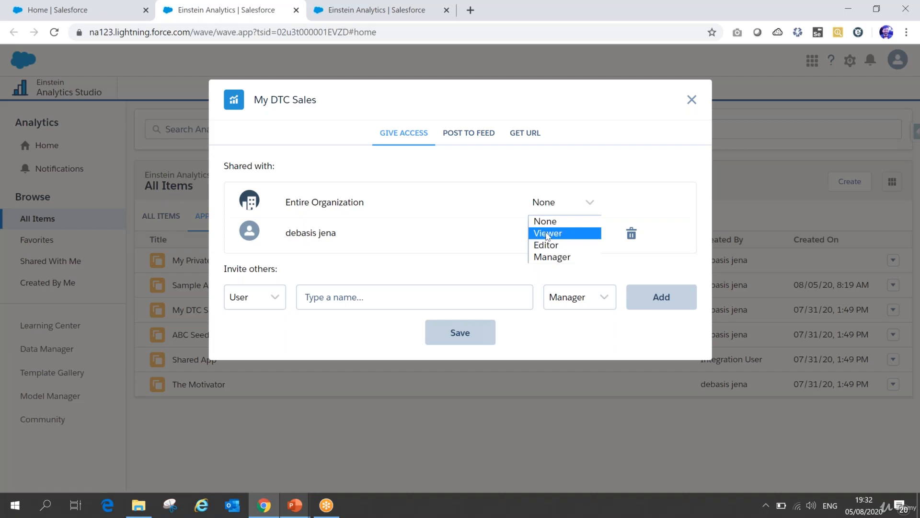
{"action": "left_click", "coordinate": [490, 190]}
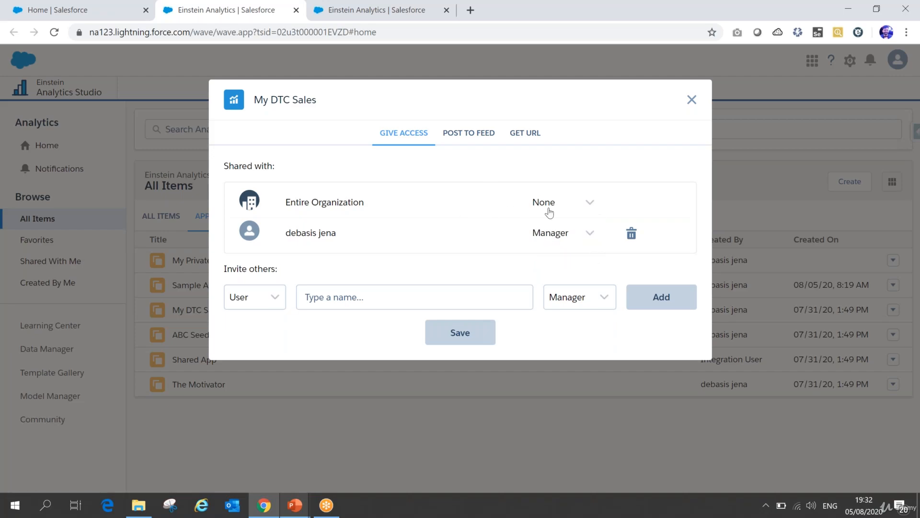
{"action": "left_click", "coordinate": [592, 207]}
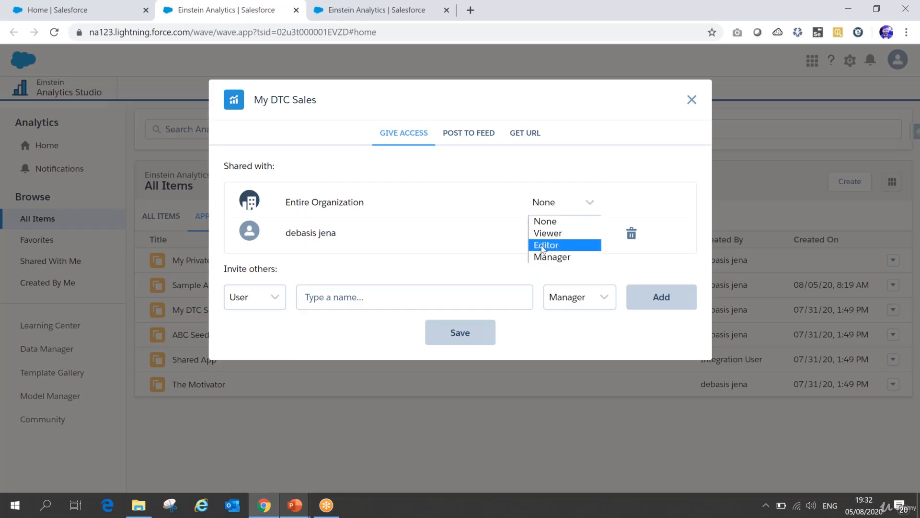
{"action": "left_click", "coordinate": [500, 151]}
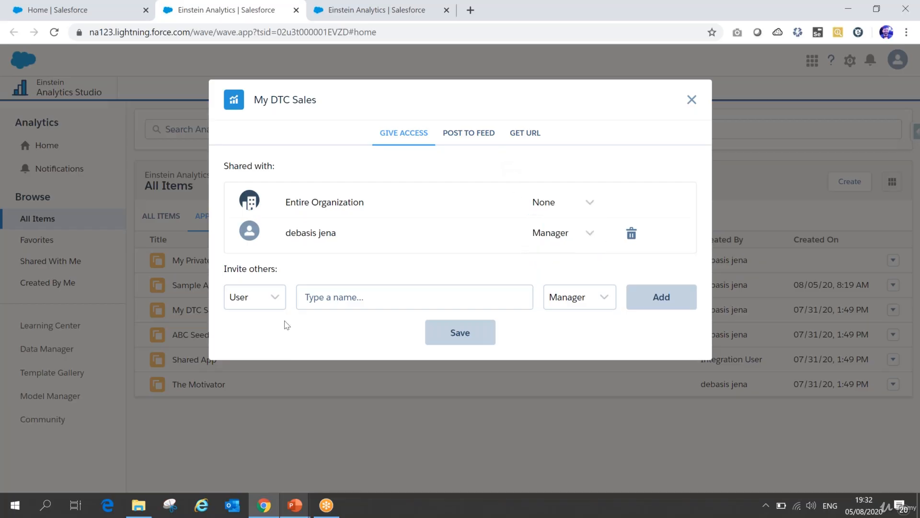
{"action": "left_click", "coordinate": [331, 298]}
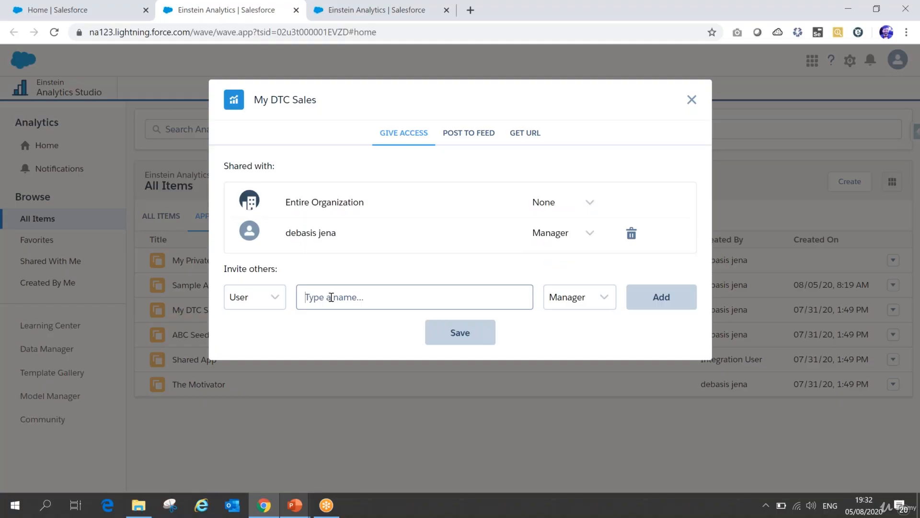
Step: Find "user" in Salesforce Setup and open the Users page
{"action": "left_click", "coordinate": [72, 10]}
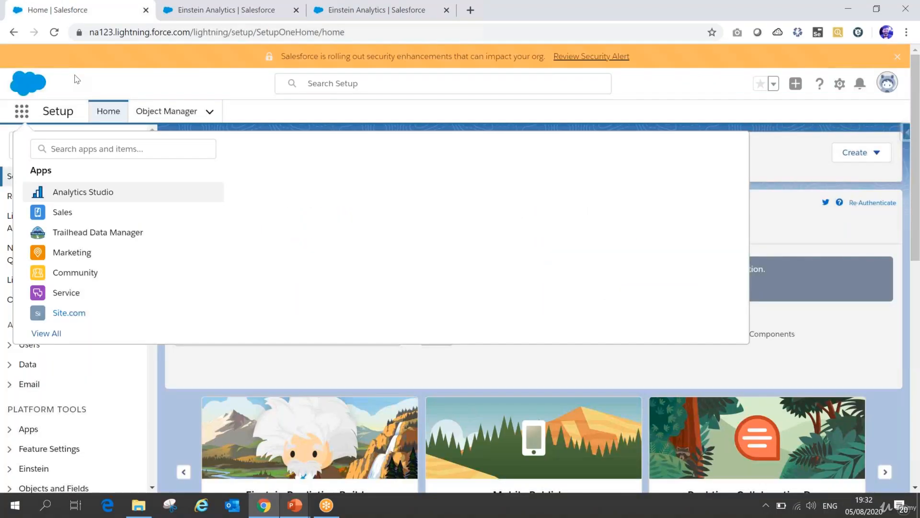
{"action": "left_click", "coordinate": [36, 105]}
{"action": "left_click", "coordinate": [57, 149]}
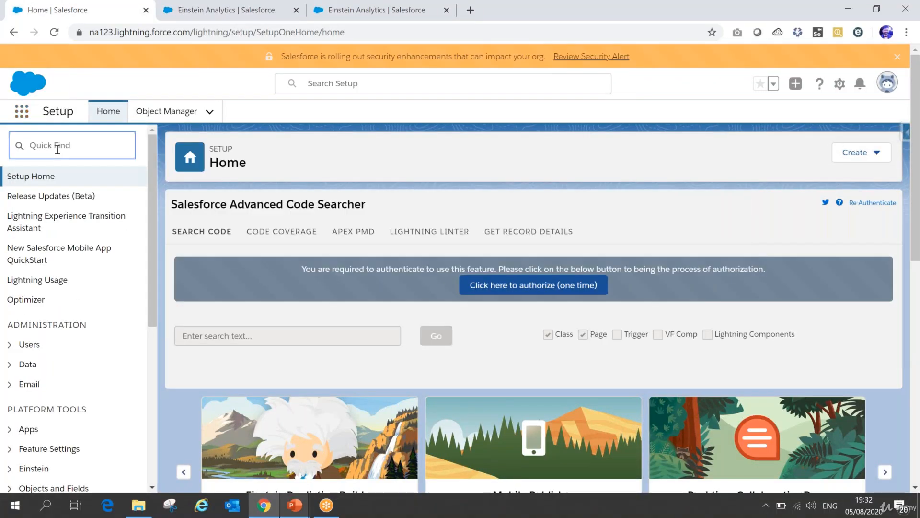
{"action": "type", "text": "user"}
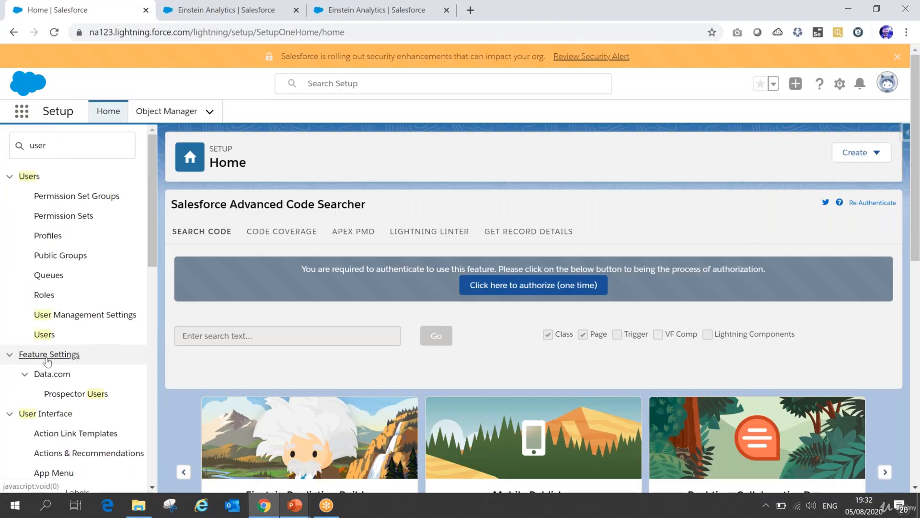
{"action": "left_click", "coordinate": [48, 335]}
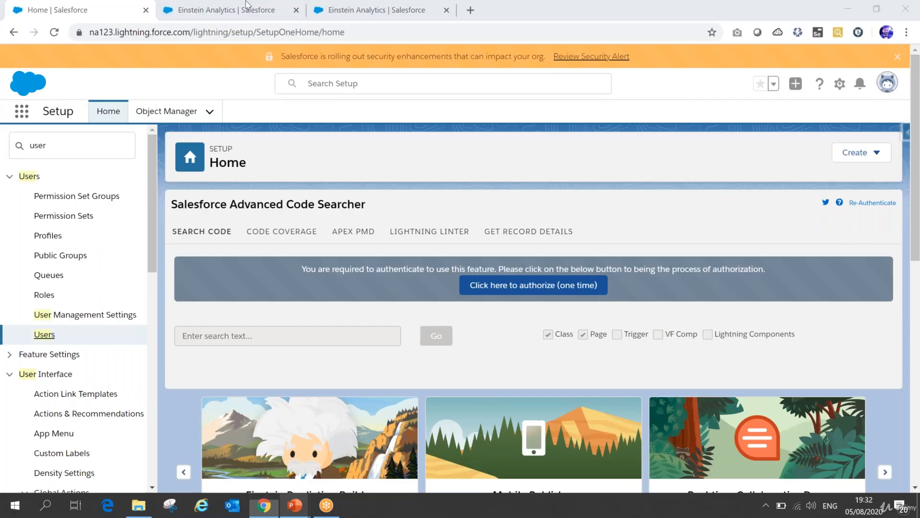
Step: Invite Security User to the My DTC Sales app with Editor access
{"action": "left_click", "coordinate": [229, 12]}
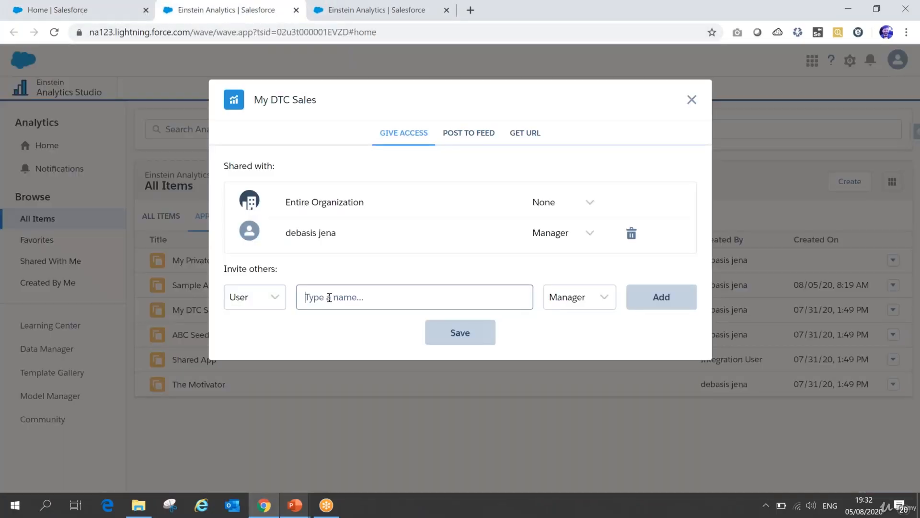
{"action": "type", "text": "secu"}
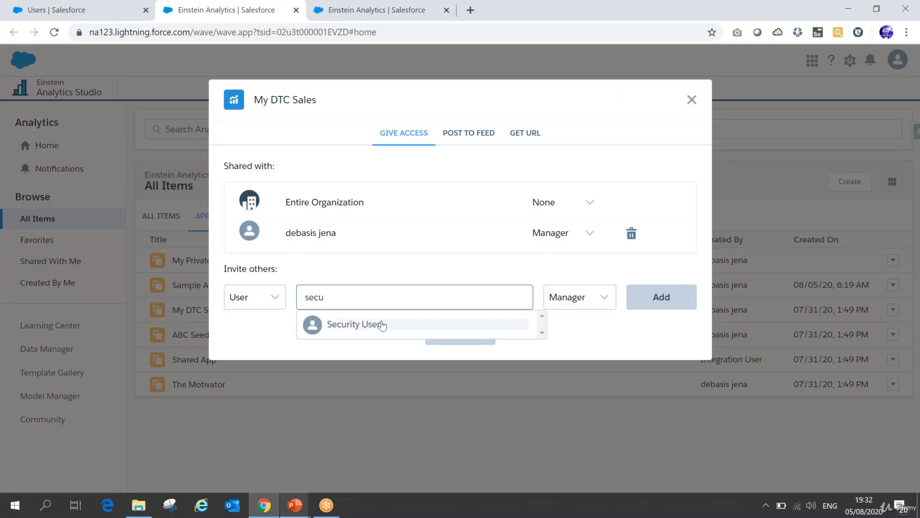
{"action": "left_click", "coordinate": [364, 329]}
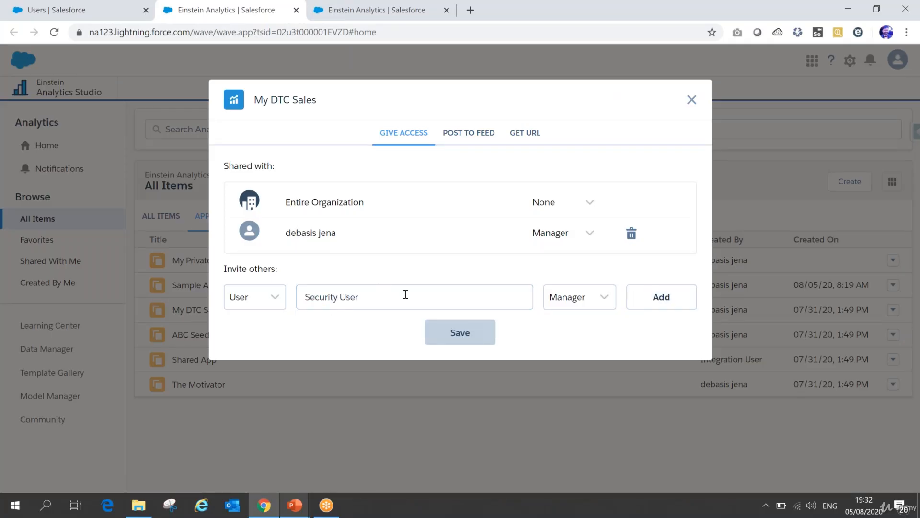
{"action": "left_click", "coordinate": [588, 301]}
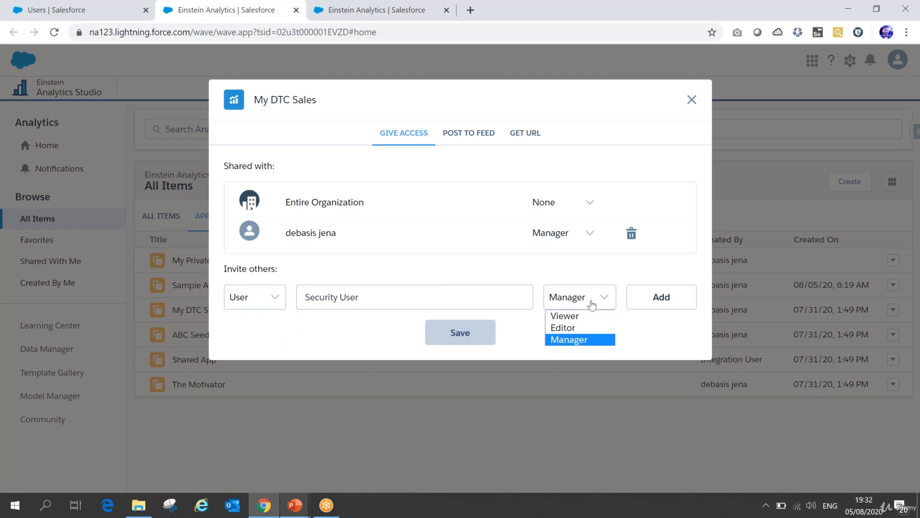
{"action": "left_click", "coordinate": [562, 327]}
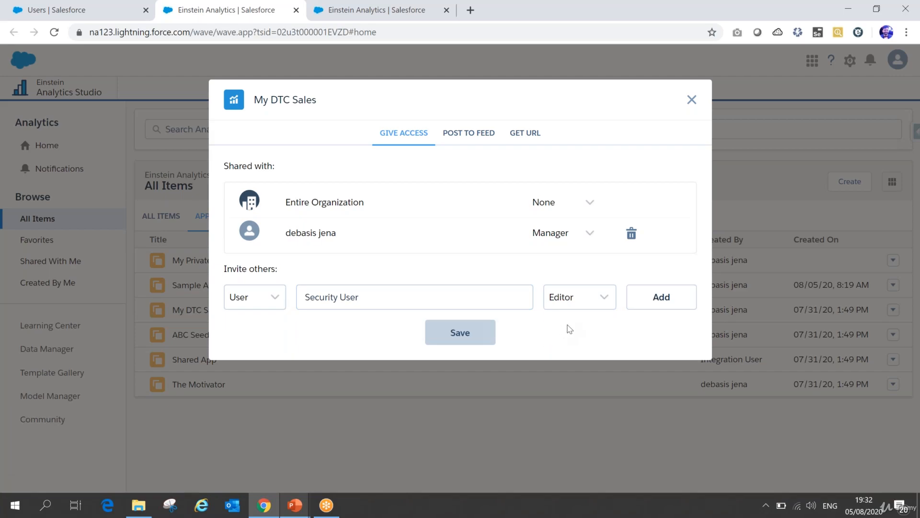
{"action": "left_click", "coordinate": [661, 300]}
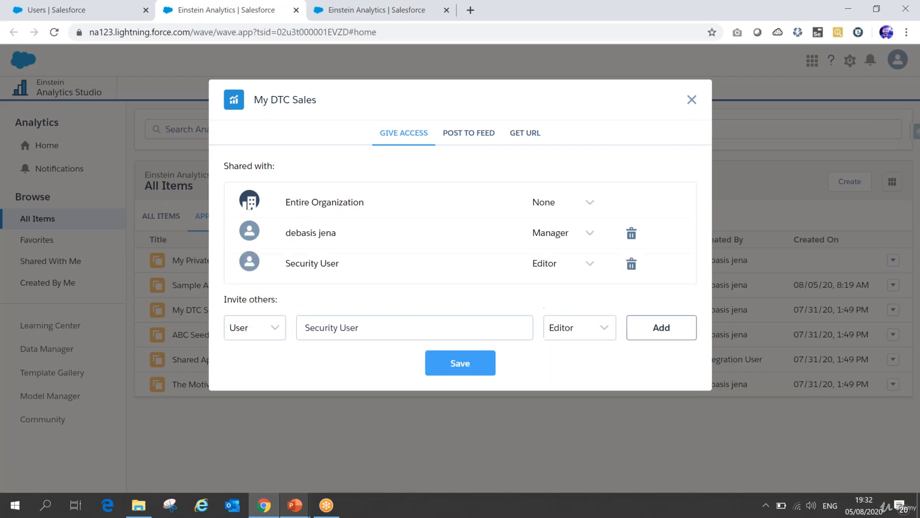
Step: Change the invitee type to Role and clear the name field
{"action": "left_click", "coordinate": [267, 333]}
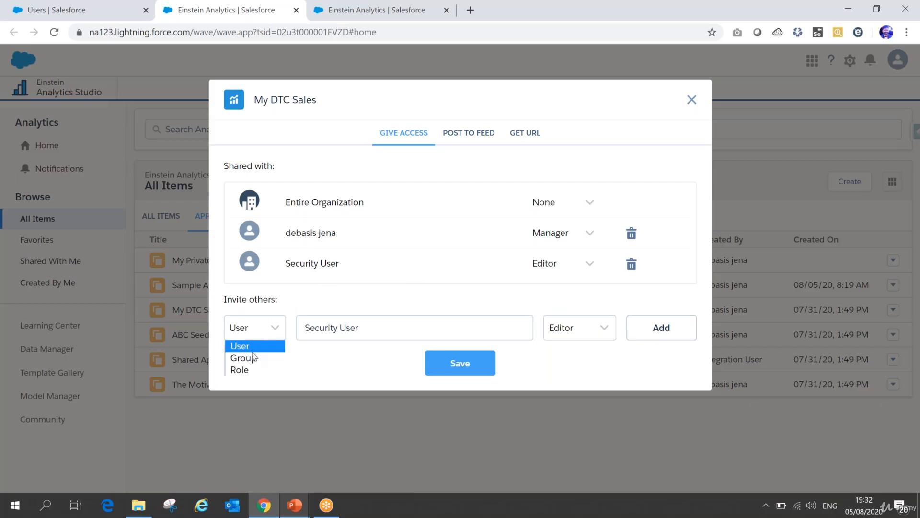
{"action": "left_click", "coordinate": [243, 371]}
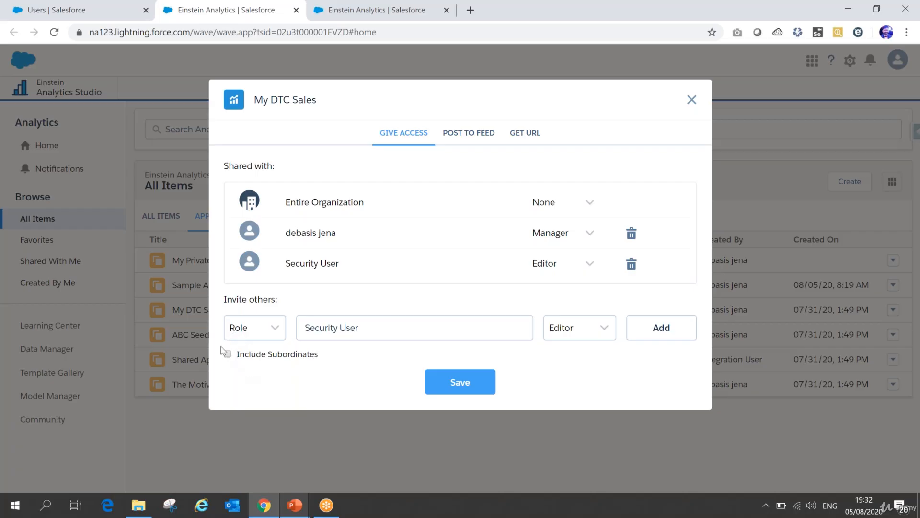
{"action": "left_click", "coordinate": [322, 333]}
{"action": "left_click_drag", "start_coordinate": [362, 327], "coordinate": [298, 326]}
{"action": "key", "text": "BackSpace"}
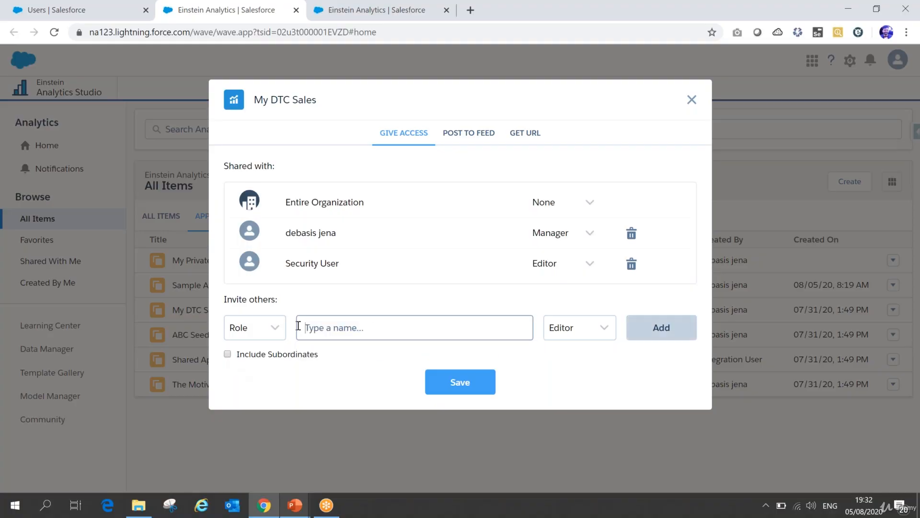
{"action": "type", "text": "c"}
{"action": "key", "text": "BackSpace"}
{"action": "key", "text": "BackSpace"}
Step: Find "role" in Salesforce Setup and open the Roles page
{"action": "left_click", "coordinate": [95, 11]}
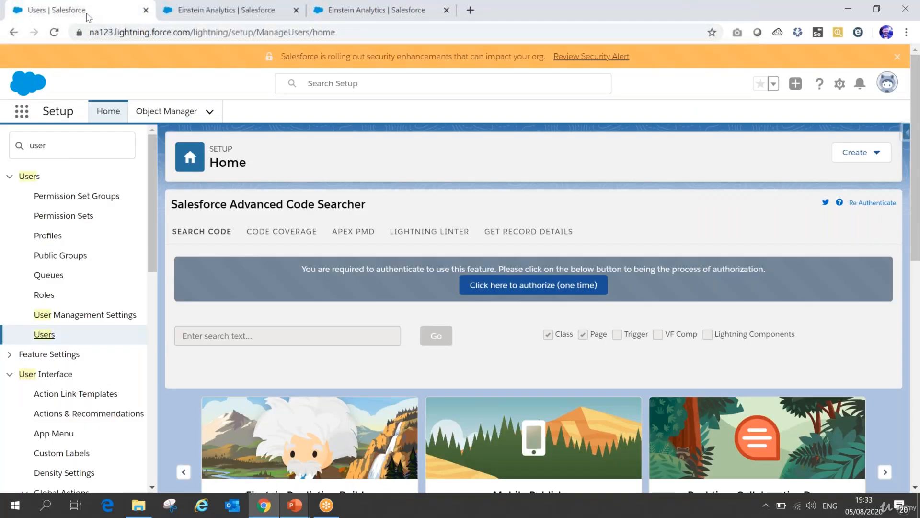
{"action": "type", "text": "role"}
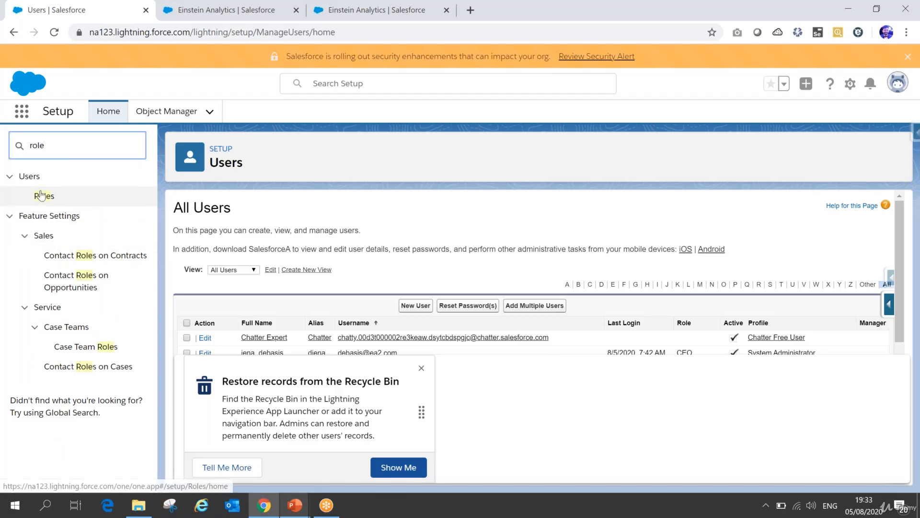
{"action": "left_click", "coordinate": [41, 195]}
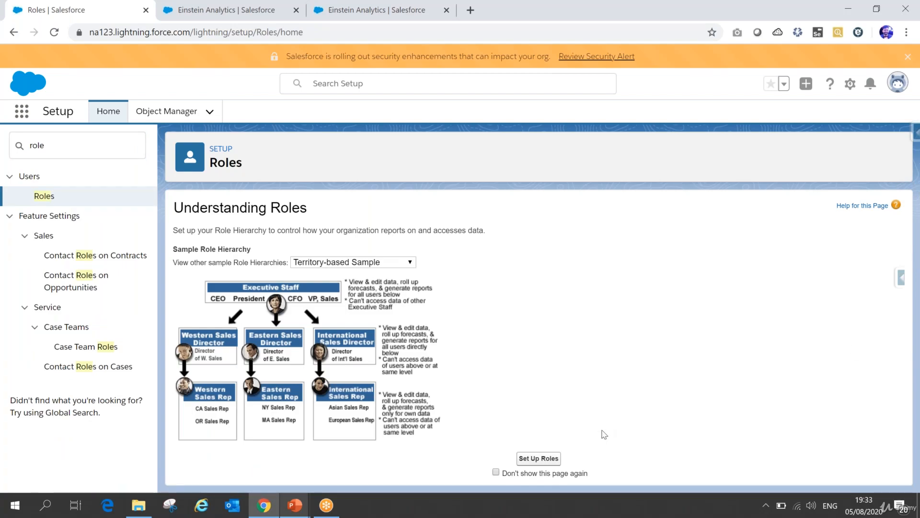
Step: Open the organization's role hierarchy and expand the CEO role to examine the roles below it
{"action": "left_click", "coordinate": [538, 459]}
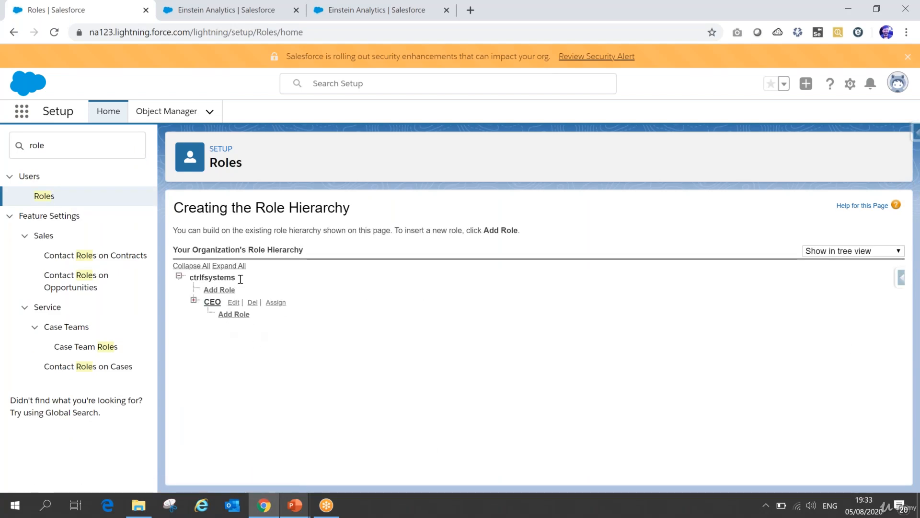
{"action": "left_click", "coordinate": [193, 300]}
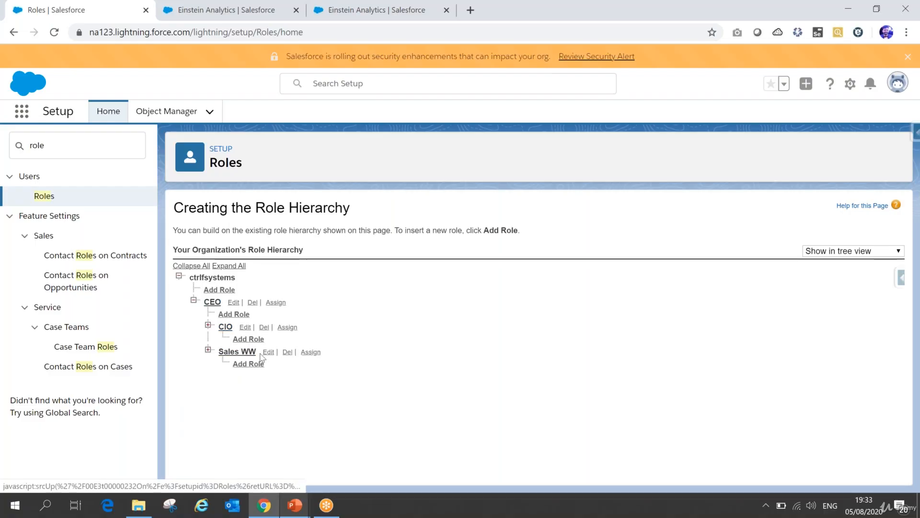
{"action": "key", "text": "alt+Tab"}
{"action": "key", "text": "alt+Tab"}
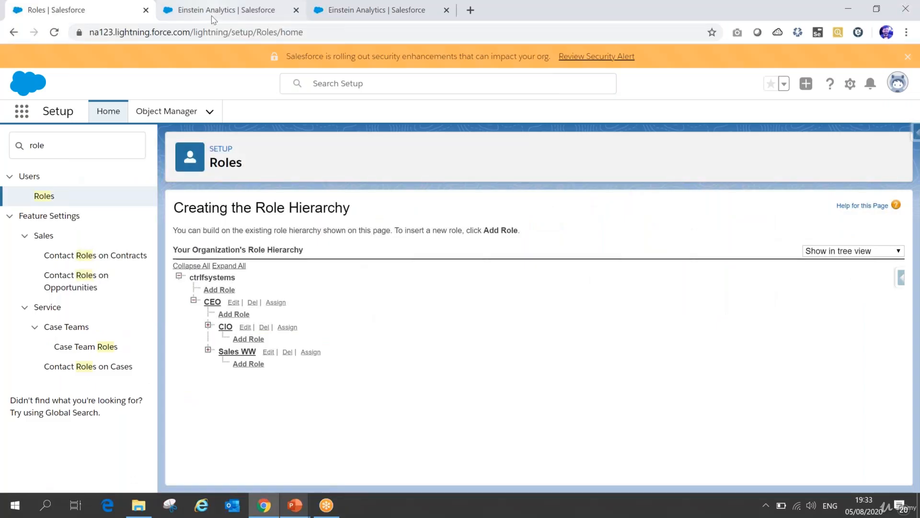
Step: Search for roles matching "sale" in the My DTC Sales sharing dialog and review the available access levels
{"action": "left_click", "coordinate": [225, 9]}
{"action": "type", "text": "sa"}
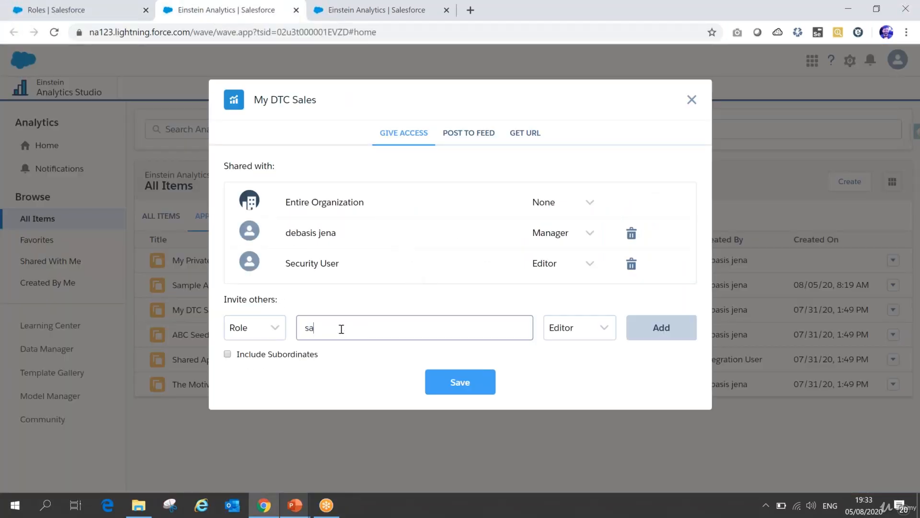
{"action": "type", "text": "le"}
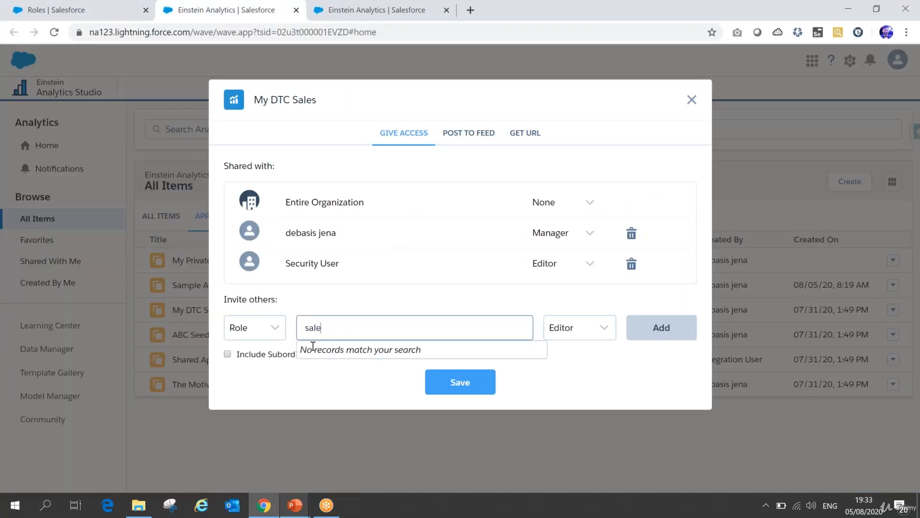
{"action": "left_click", "coordinate": [585, 330]}
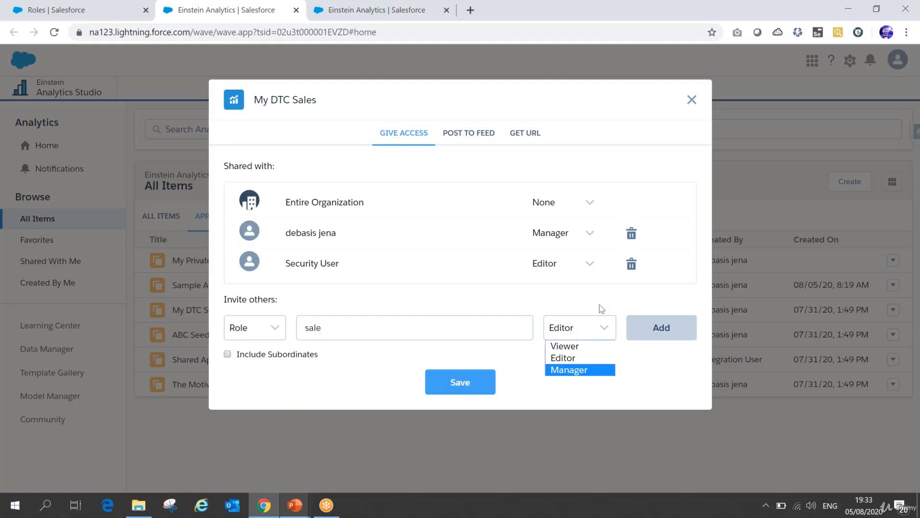
Step: Change the invitee type from Role to Group in the My DTC Sales sharing dialog
{"action": "left_click", "coordinate": [276, 328]}
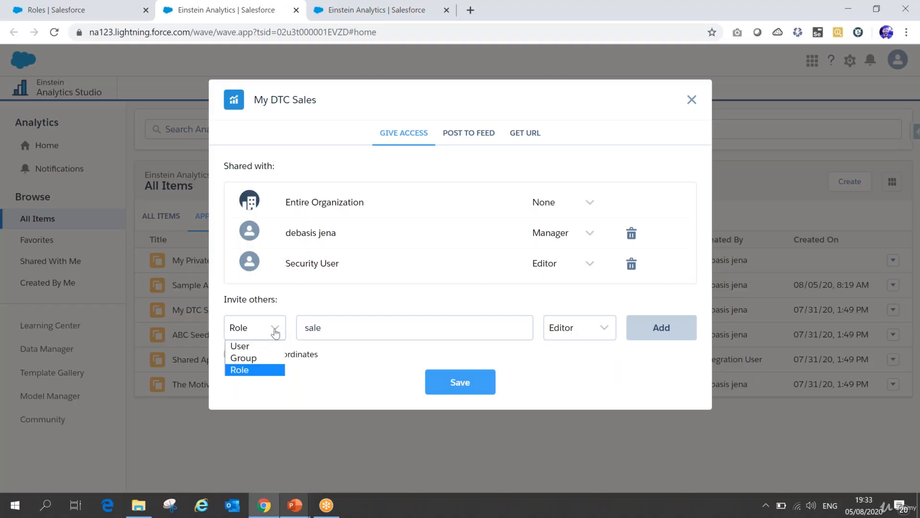
{"action": "left_click", "coordinate": [242, 359]}
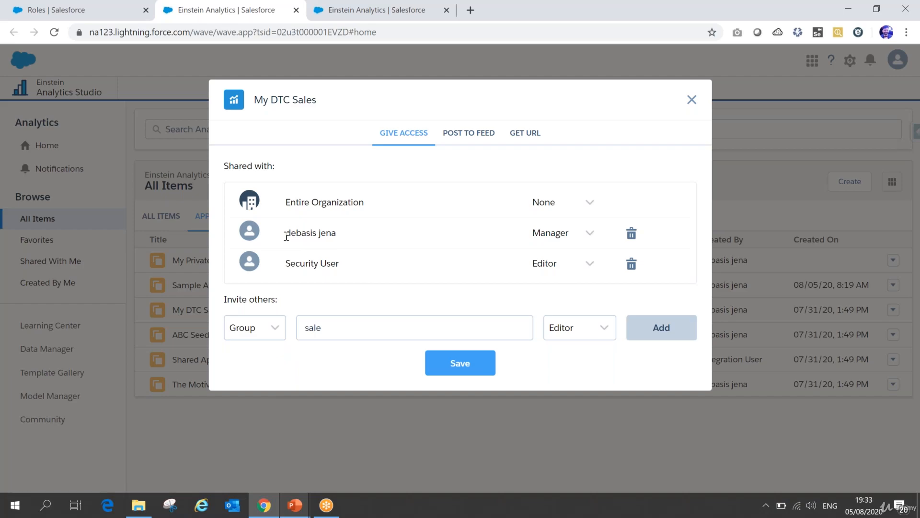
{"action": "left_click_drag", "start_coordinate": [325, 328], "coordinate": [297, 329]}
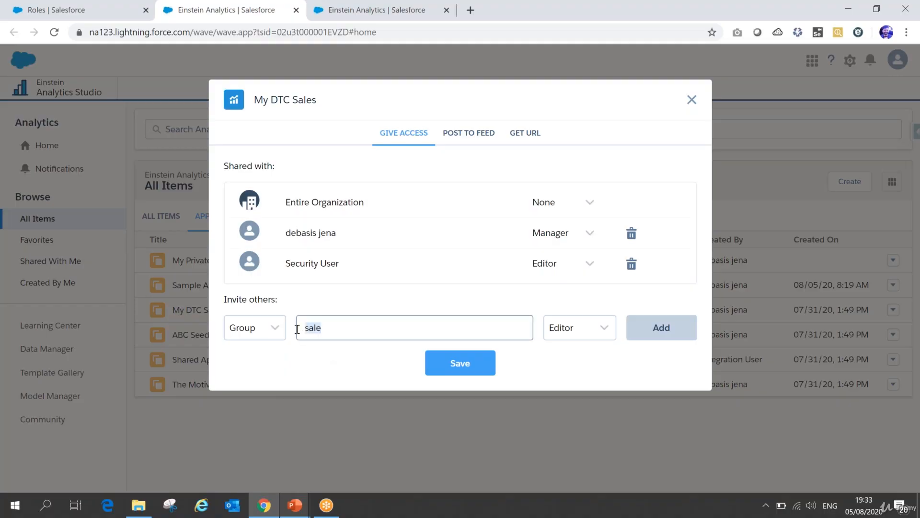
{"action": "left_click", "coordinate": [261, 327]}
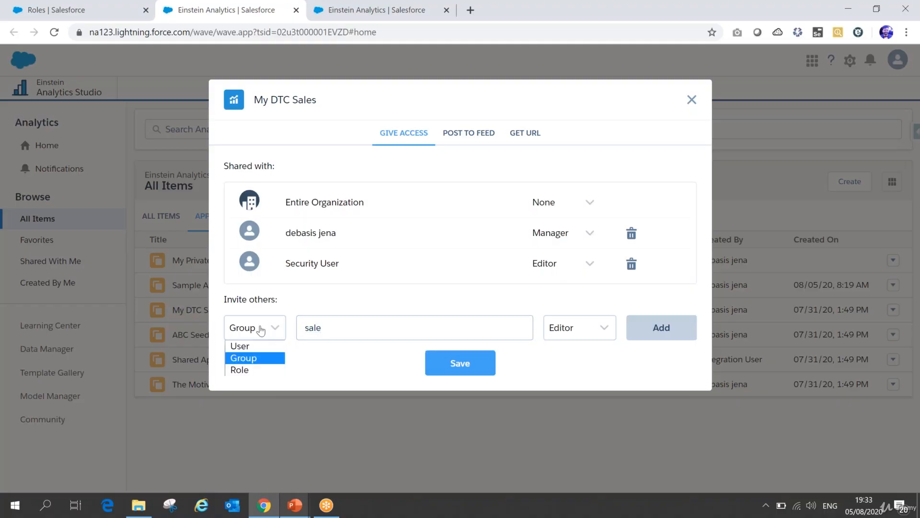
{"action": "left_click", "coordinate": [253, 359]}
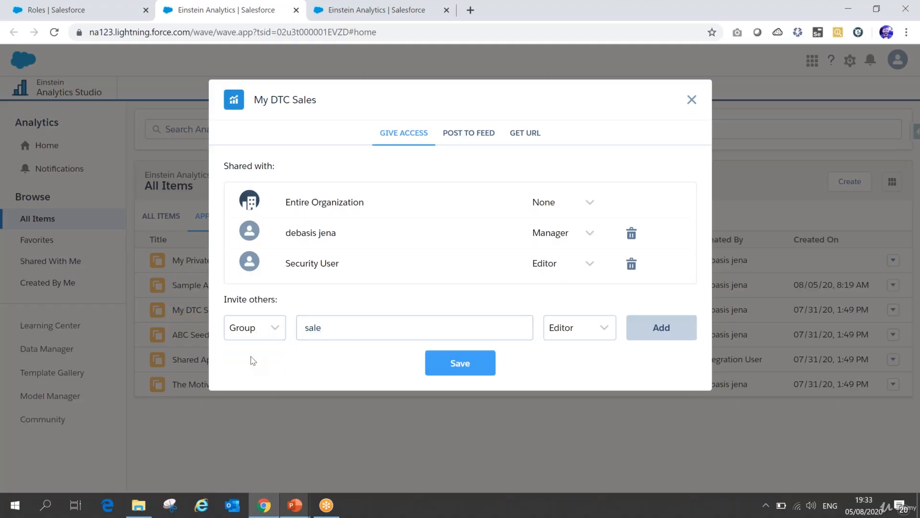
Step: Find "public g" in Salesforce Setup and open the Public Groups page
{"action": "left_click", "coordinate": [57, 9]}
{"action": "double_click", "coordinate": [37, 145]}
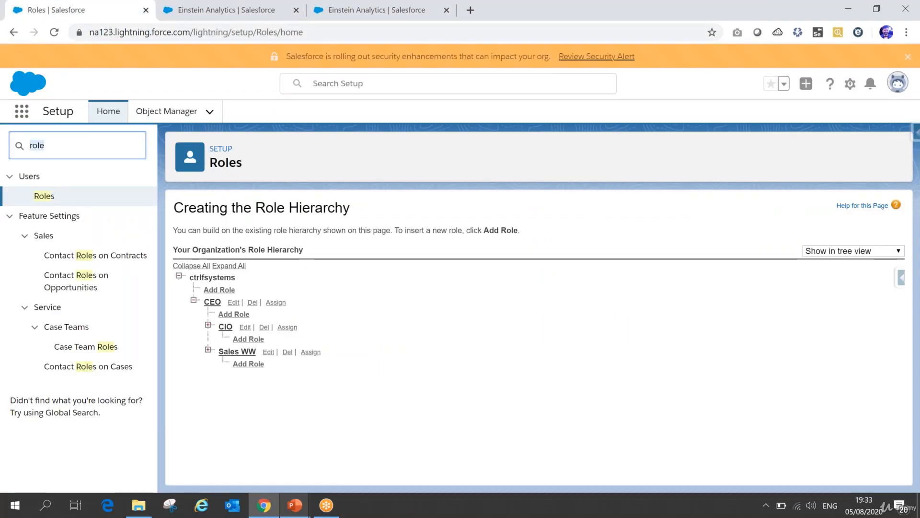
{"action": "type", "text": "public g"}
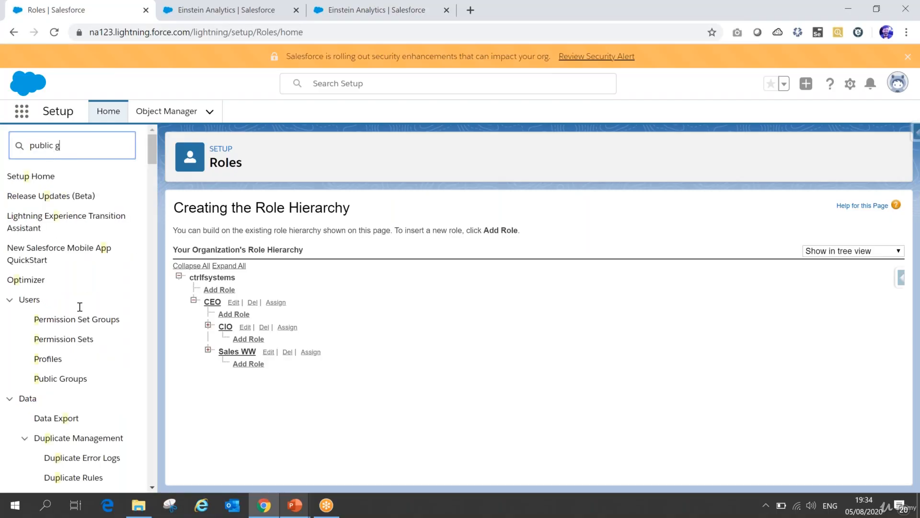
{"action": "left_click", "coordinate": [67, 196]}
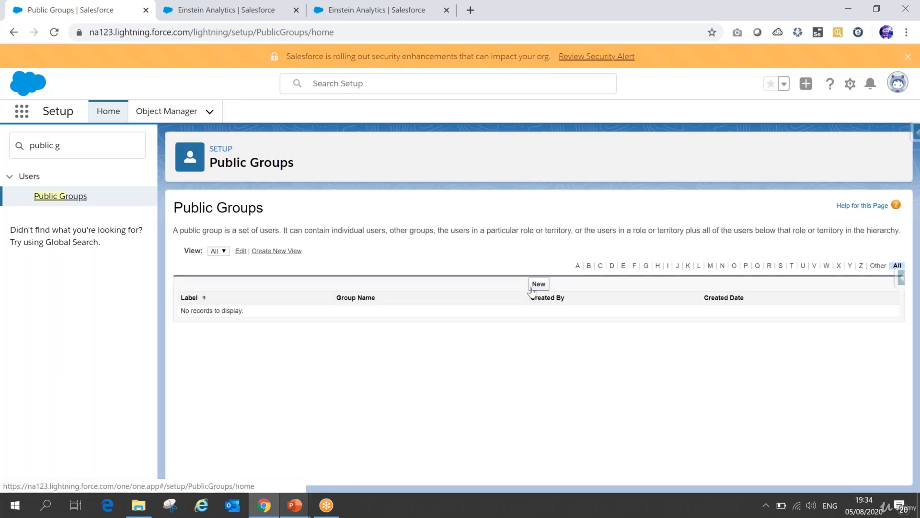
Step: Start a new public group with the label Sales Group and the group name Sales_Group
{"action": "left_click", "coordinate": [532, 286]}
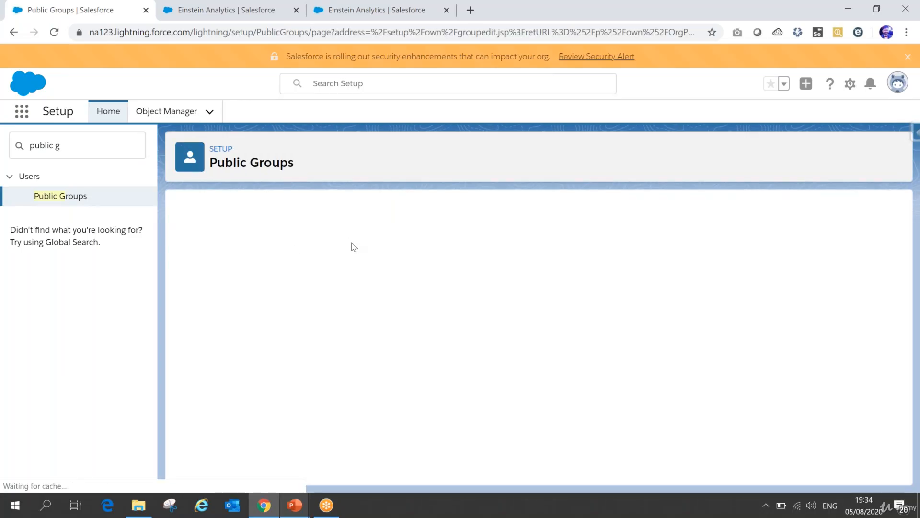
{"action": "left_click", "coordinate": [341, 282]}
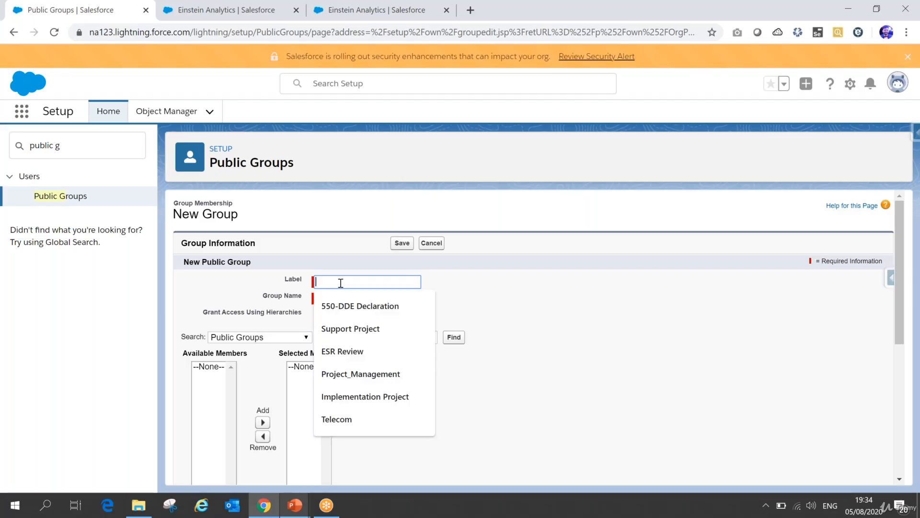
{"action": "type", "text": "Sales Group"}
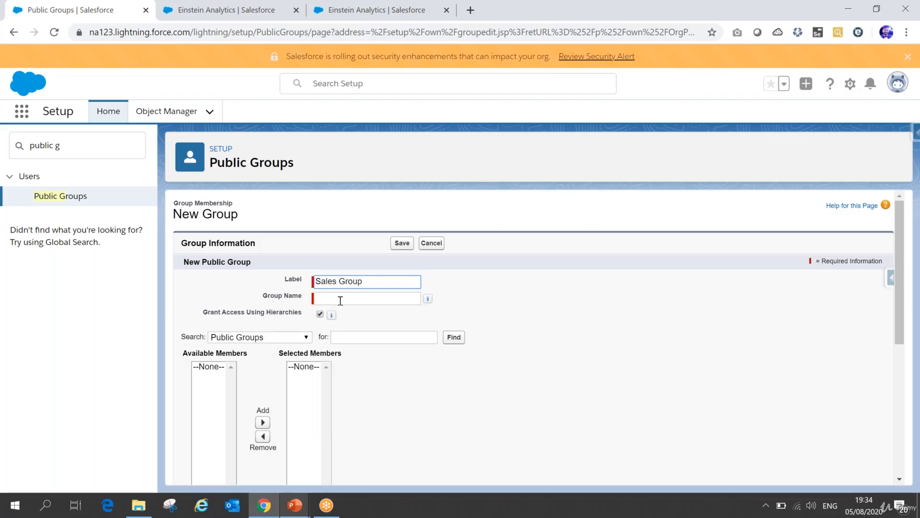
{"action": "left_click", "coordinate": [339, 297]}
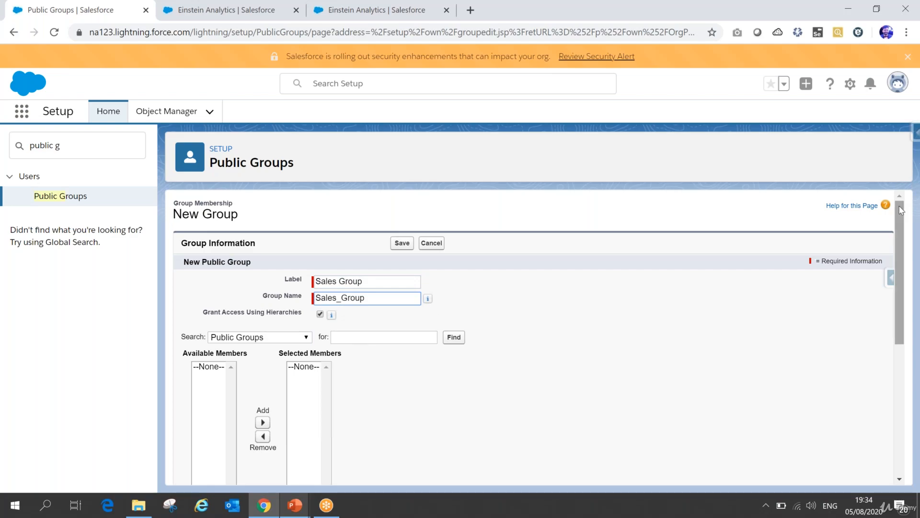
Step: Add the Sales AMER, Sales EMEA and Sales WW roles to the new group's selected members
{"action": "scroll", "coordinate": [336, 287], "scroll_direction": "down", "scroll_amount": 3}
{"action": "left_click", "coordinate": [281, 201]}
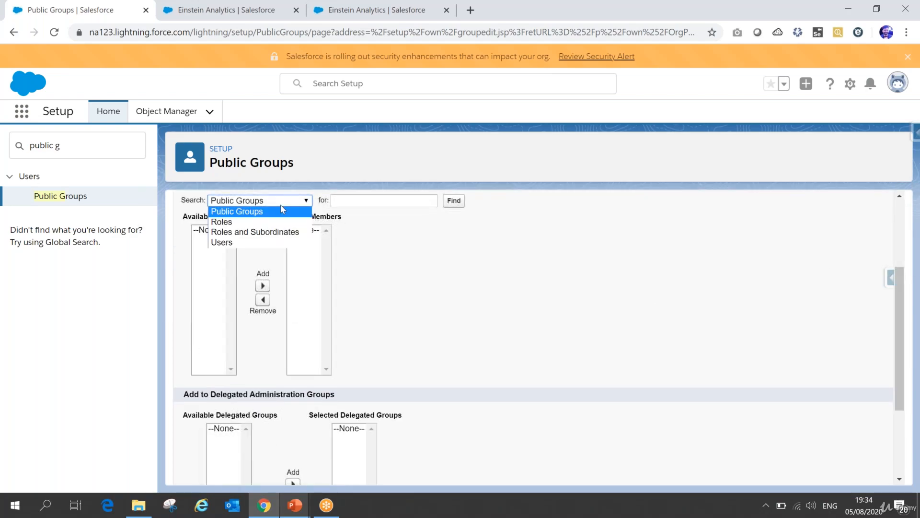
{"action": "left_click", "coordinate": [230, 222]}
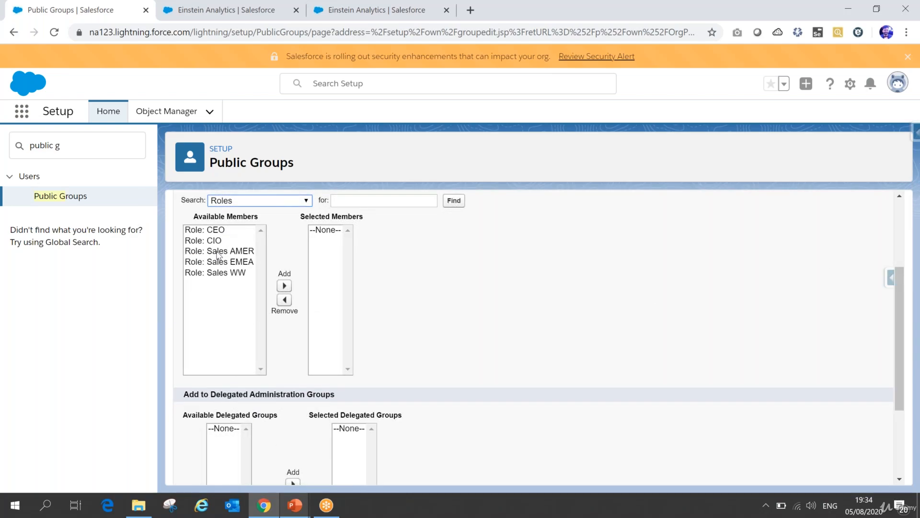
{"action": "left_click_drag", "start_coordinate": [219, 250], "coordinate": [225, 277]}
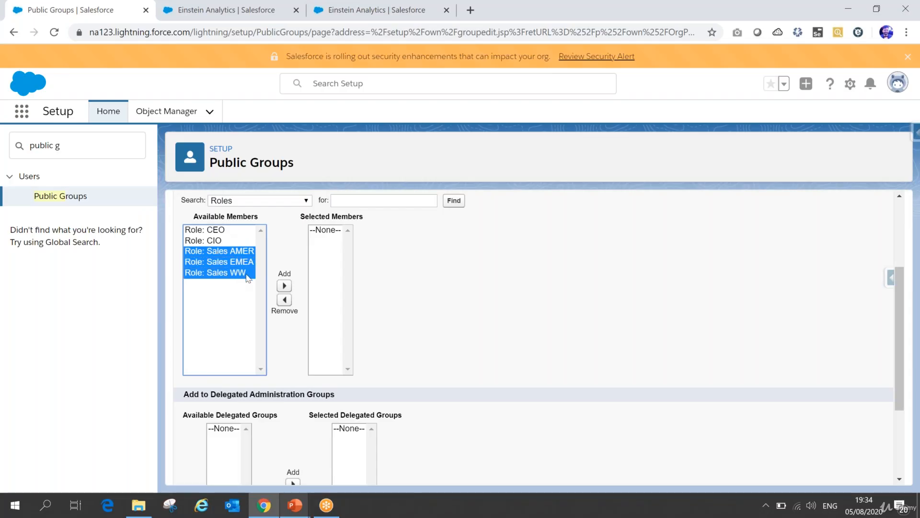
{"action": "left_click", "coordinate": [285, 285]}
Step: Add the last listed individual user to the group's selected members and save the public group
{"action": "left_click", "coordinate": [267, 203]}
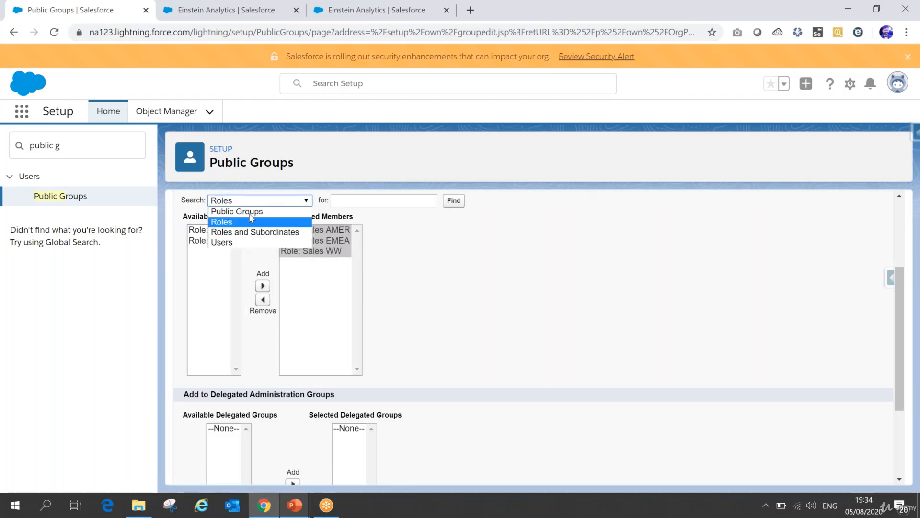
{"action": "left_click", "coordinate": [224, 240]}
{"action": "left_click", "coordinate": [229, 272]}
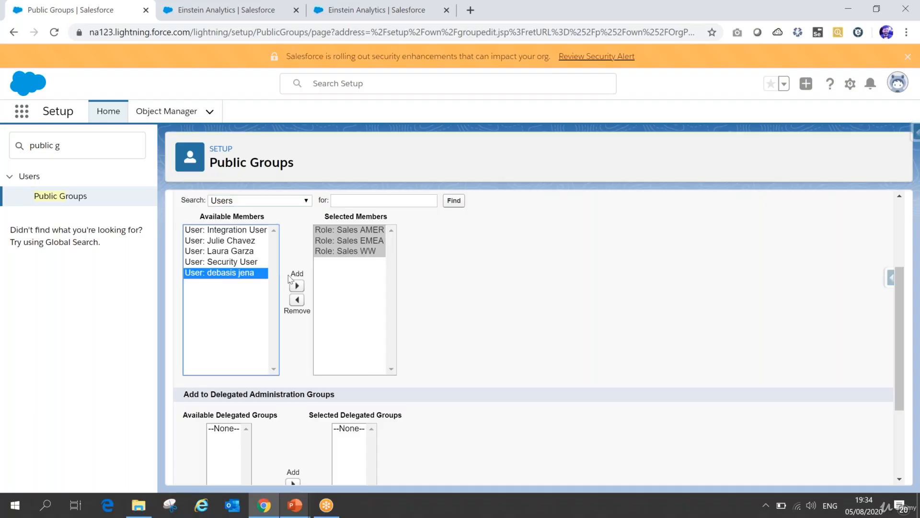
{"action": "left_click", "coordinate": [296, 286]}
{"action": "left_click_drag", "start_coordinate": [901, 330], "coordinate": [910, 392]}
{"action": "left_click", "coordinate": [403, 468]}
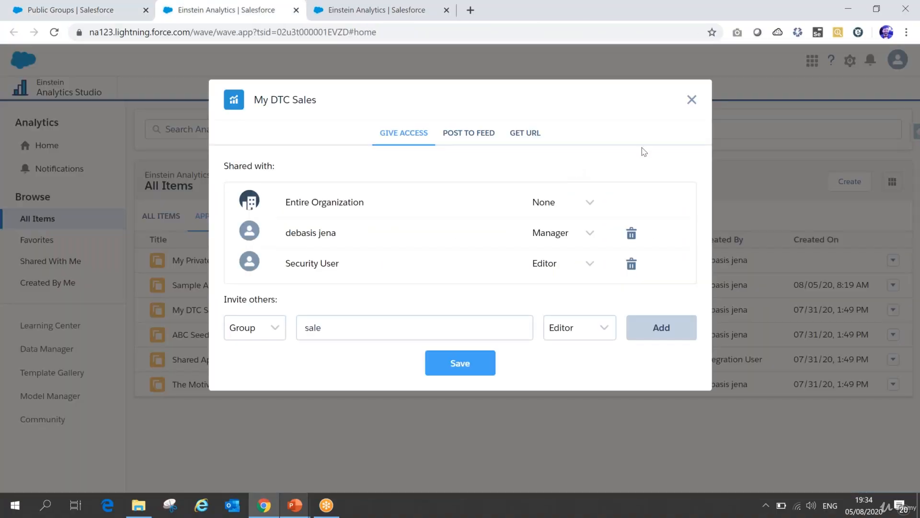
Step: Close the sharing dialog in Einstein Analytics without saving and reopen sharing for My DTC Sales from the list of all apps
{"action": "left_click", "coordinate": [230, 10]}
{"action": "left_click", "coordinate": [692, 101]}
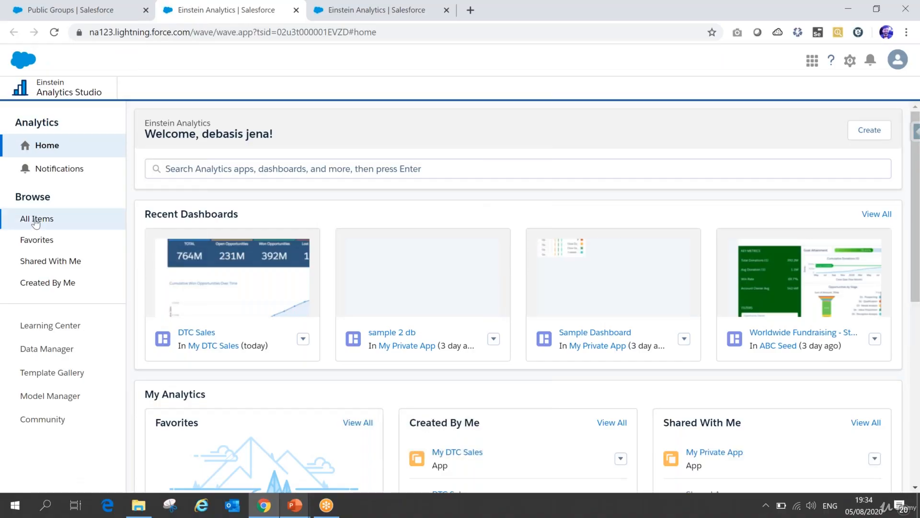
{"action": "left_click", "coordinate": [35, 219]}
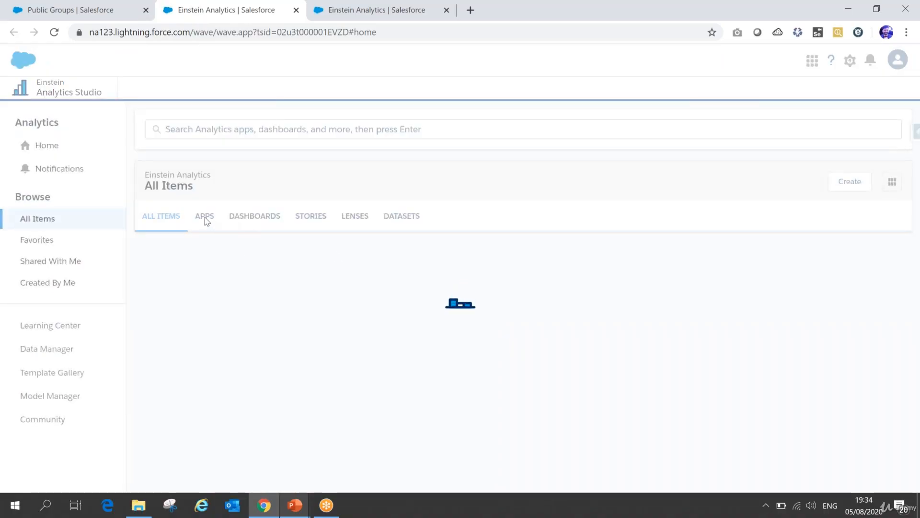
{"action": "left_click", "coordinate": [205, 216]}
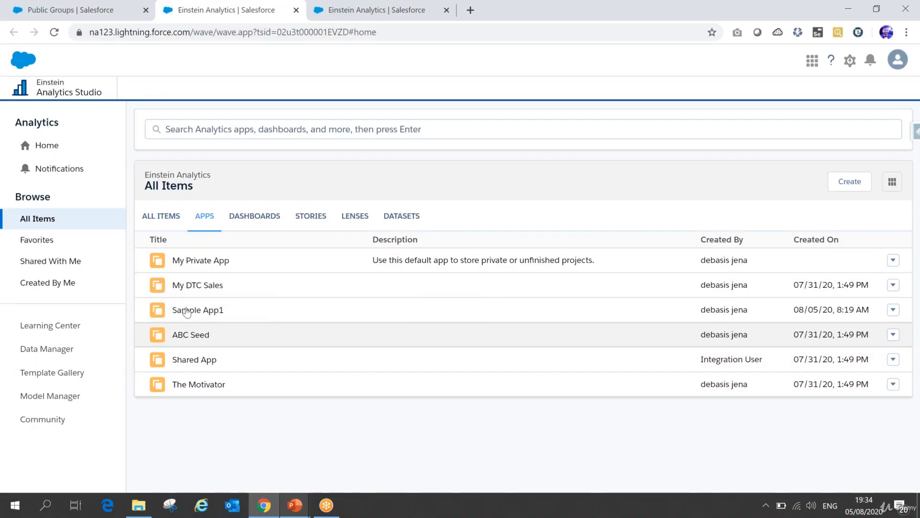
{"action": "left_click", "coordinate": [893, 285]}
{"action": "left_click", "coordinate": [863, 318]}
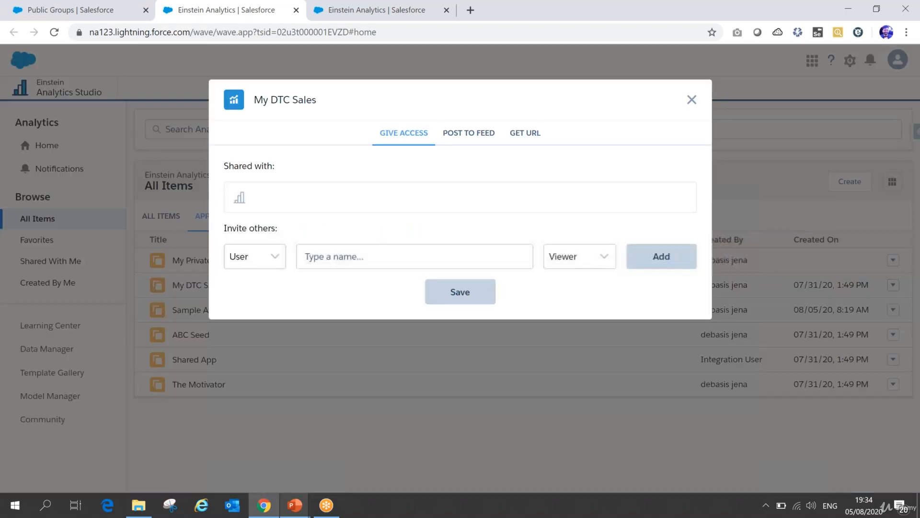
Step: Try to find a group matching "sa" to invite to My DTC Sales, and clear the name field
{"action": "left_click", "coordinate": [266, 303]}
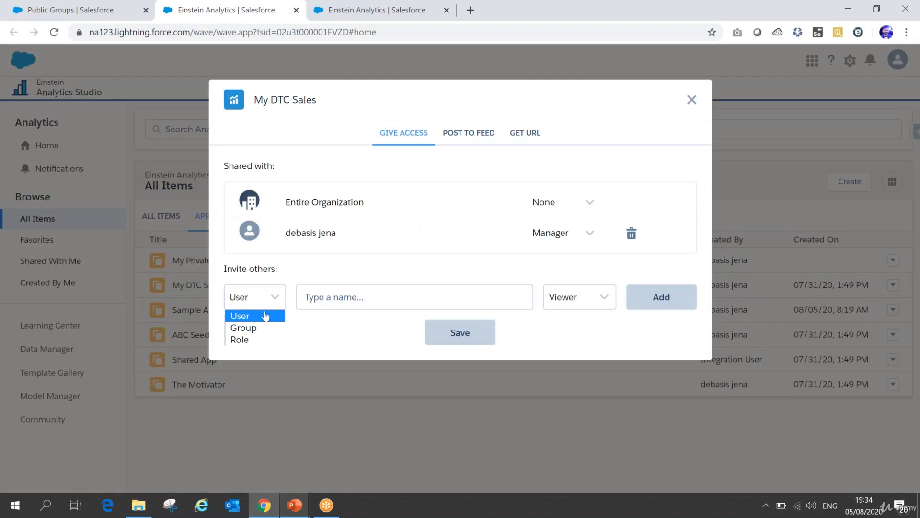
{"action": "left_click", "coordinate": [252, 330]}
{"action": "left_click", "coordinate": [351, 294]}
{"action": "type", "text": "sa"}
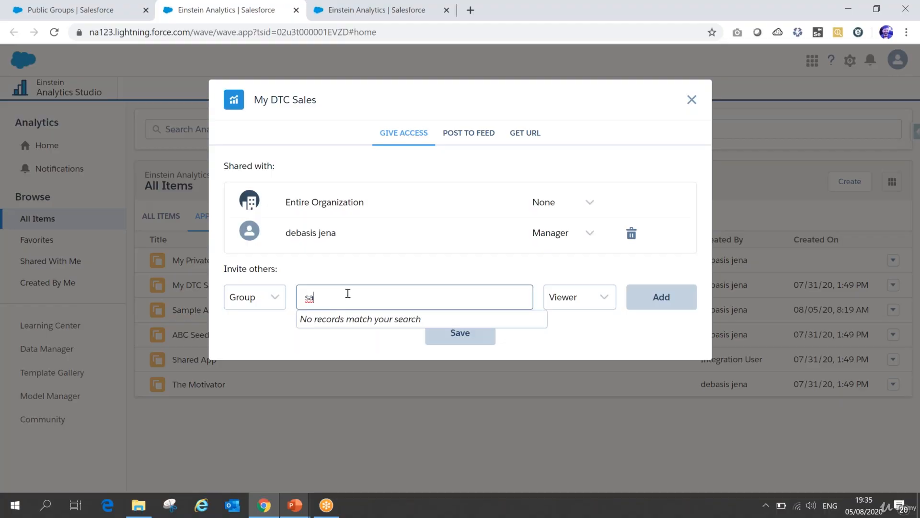
{"action": "key", "text": "BackSpace"}
{"action": "key", "text": "BackSpace"}
Step: Review the access levels and the invitee types, switching from Group to Role and back to User
{"action": "left_click", "coordinate": [597, 303]}
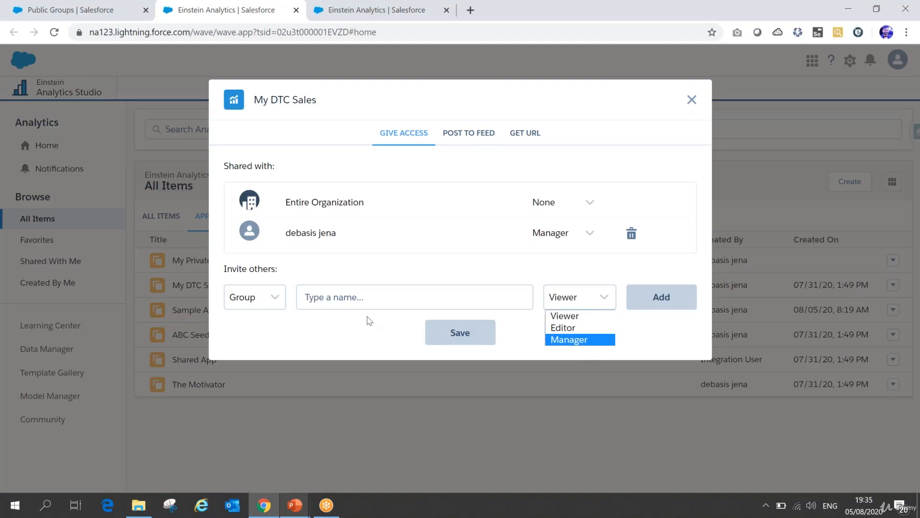
{"action": "left_click", "coordinate": [260, 302]}
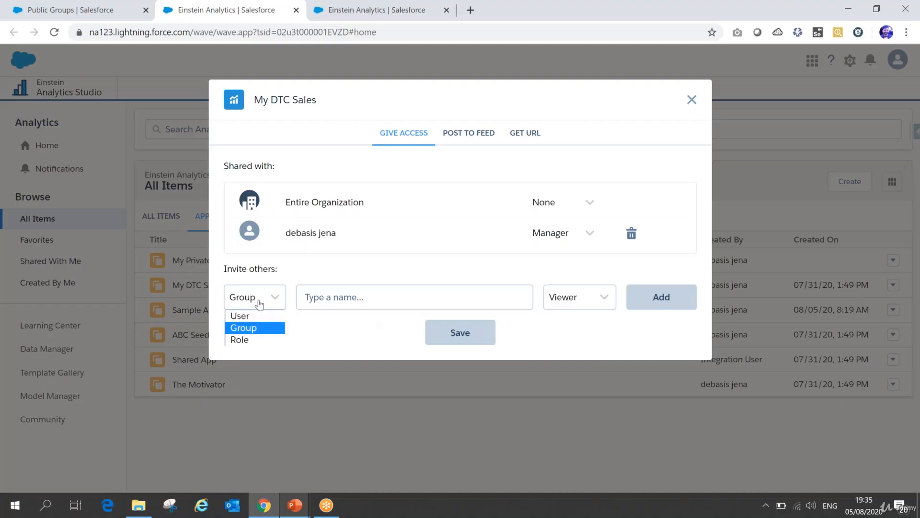
{"action": "left_click", "coordinate": [251, 340]}
{"action": "left_click", "coordinate": [268, 302]}
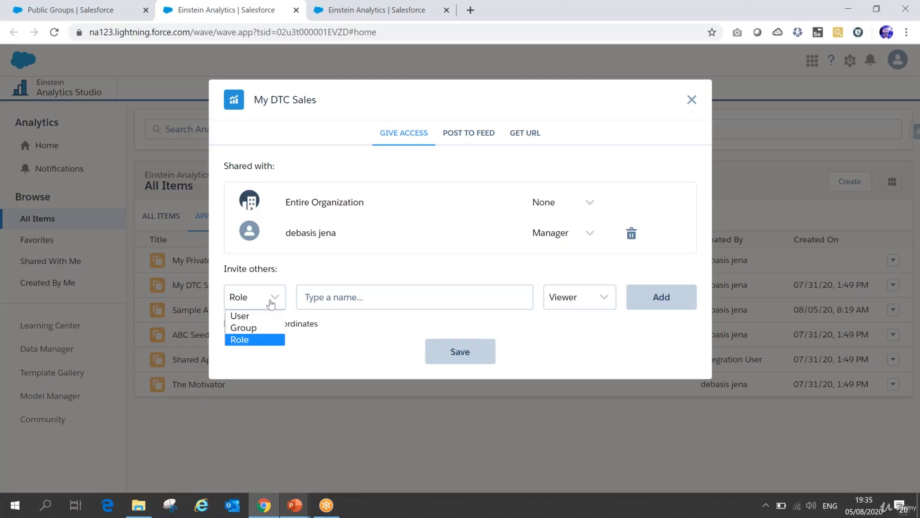
{"action": "left_click", "coordinate": [246, 316]}
{"action": "left_click", "coordinate": [340, 298]}
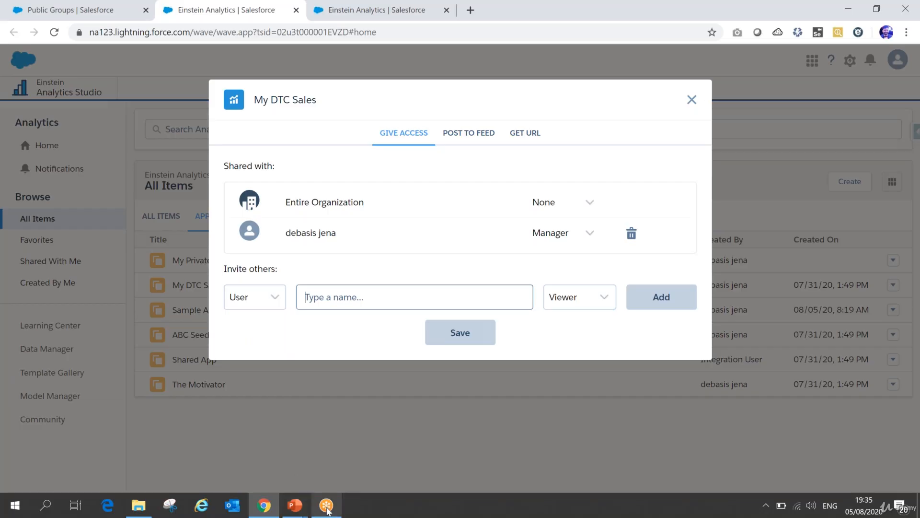
Step: Switch to the PowerPoint slide show to review the Viewer, Editor and Manager access table, and return to the sharing dialog
{"action": "left_click", "coordinate": [295, 505]}
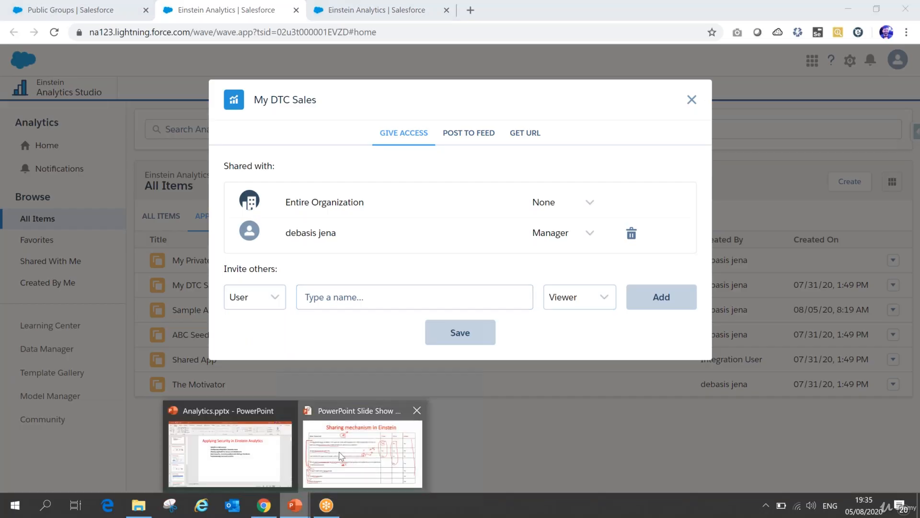
{"action": "left_click", "coordinate": [342, 456]}
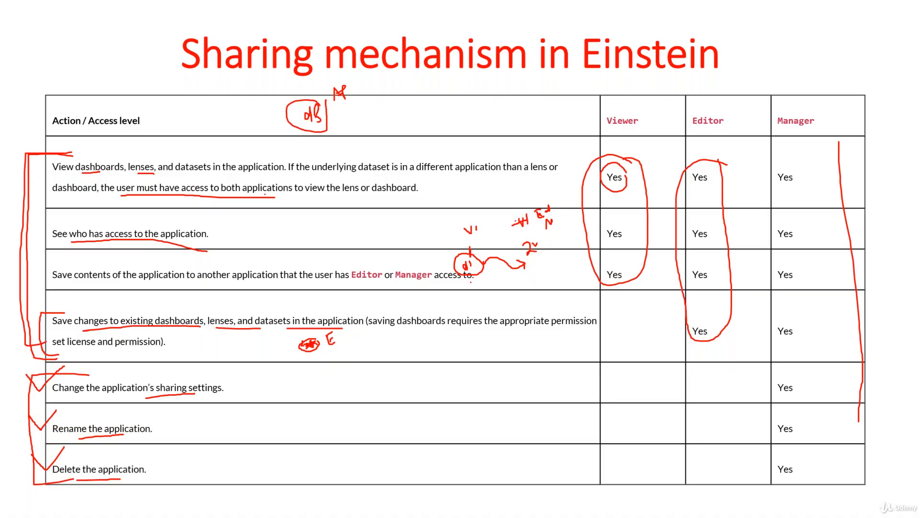
{"action": "key", "text": "alt+Tab"}
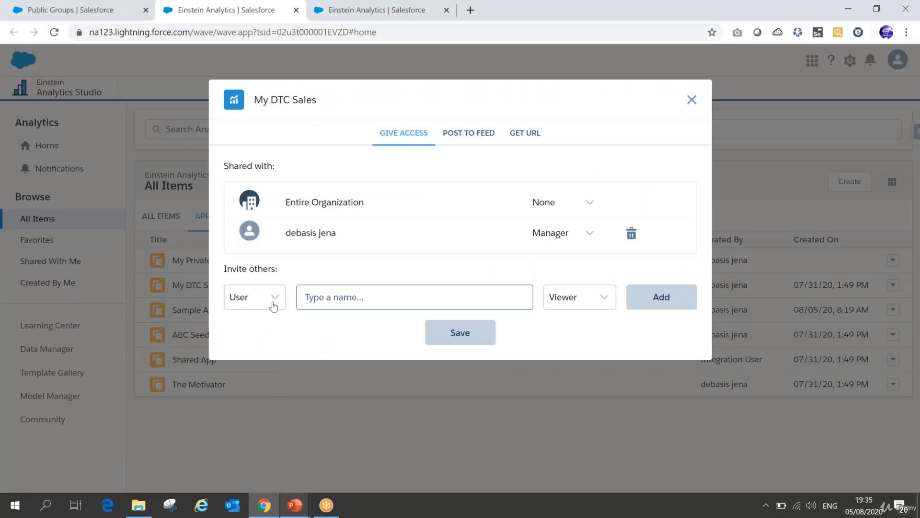
Step: Review the Role invitee option for My DTC Sales and switch the invitee type to Group
{"action": "left_click", "coordinate": [273, 304]}
{"action": "left_click", "coordinate": [256, 340]}
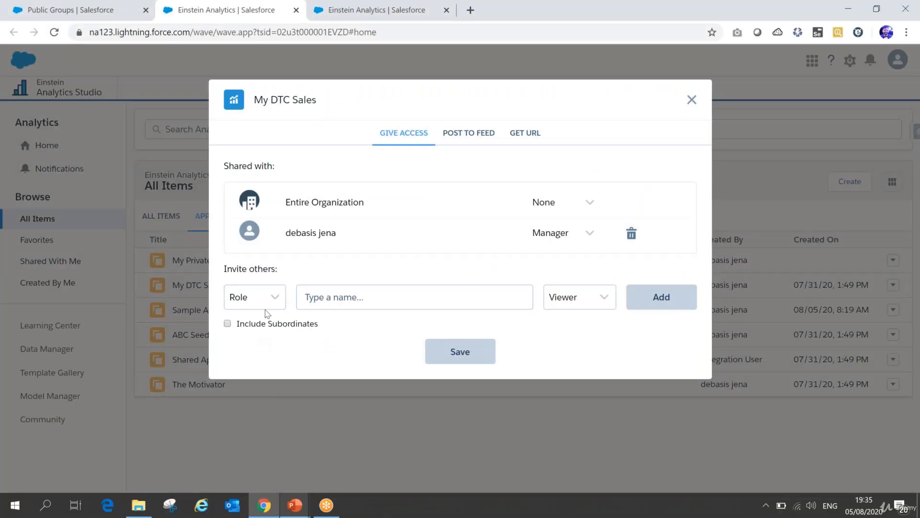
{"action": "left_click", "coordinate": [273, 298]}
{"action": "left_click", "coordinate": [257, 328]}
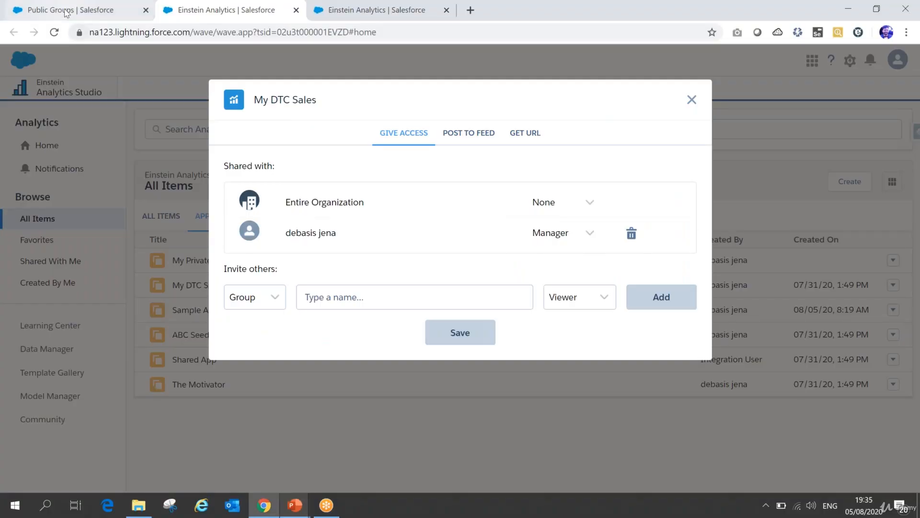
Step: Launch Einstein Analytics Studio again from Salesforce Setup and open sharing for My DTC Sales from all items
{"action": "left_click", "coordinate": [77, 10]}
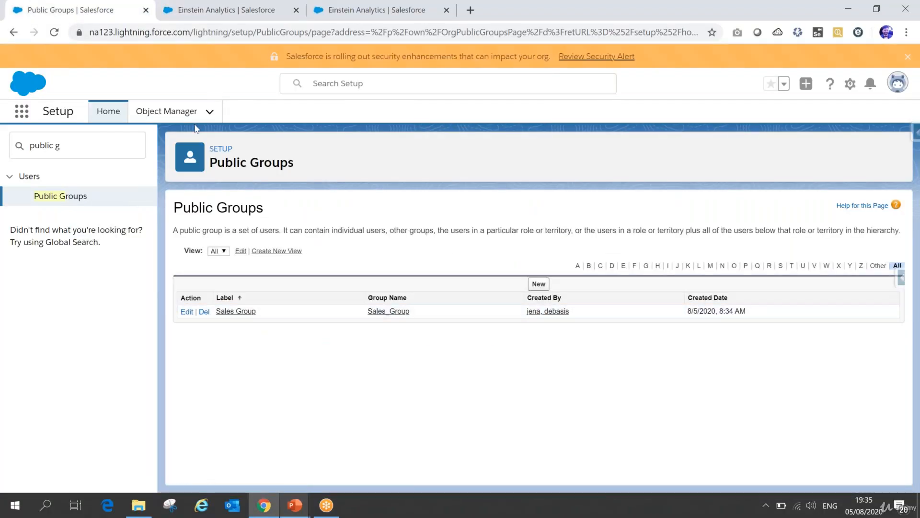
{"action": "left_click", "coordinate": [22, 111]}
{"action": "left_click", "coordinate": [87, 191]}
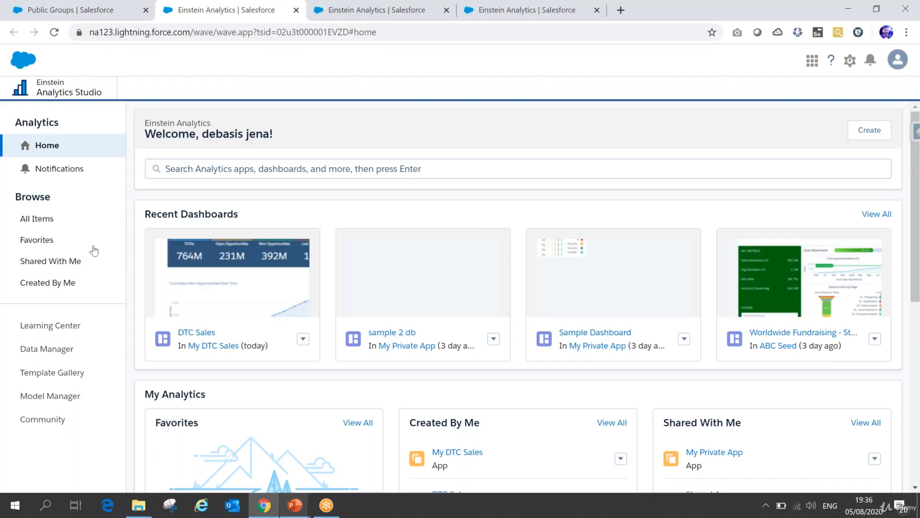
{"action": "left_click", "coordinate": [52, 223]}
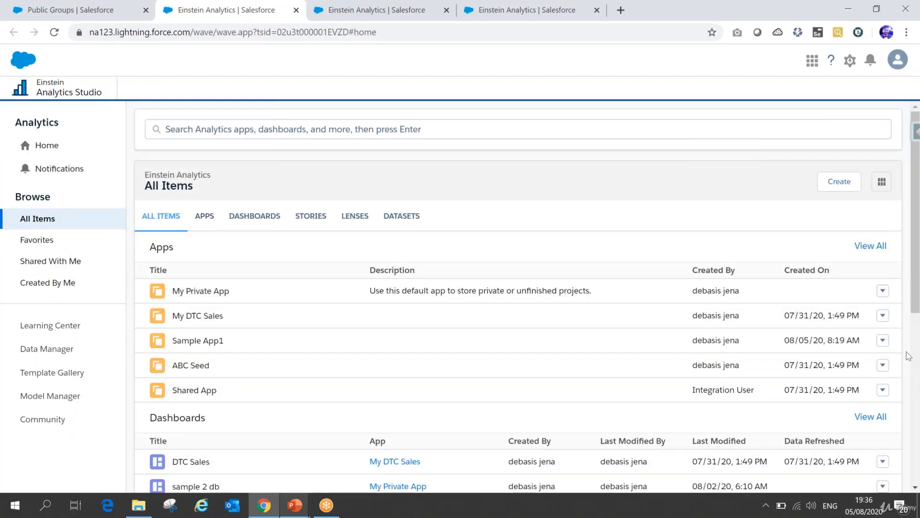
{"action": "left_click", "coordinate": [883, 315]}
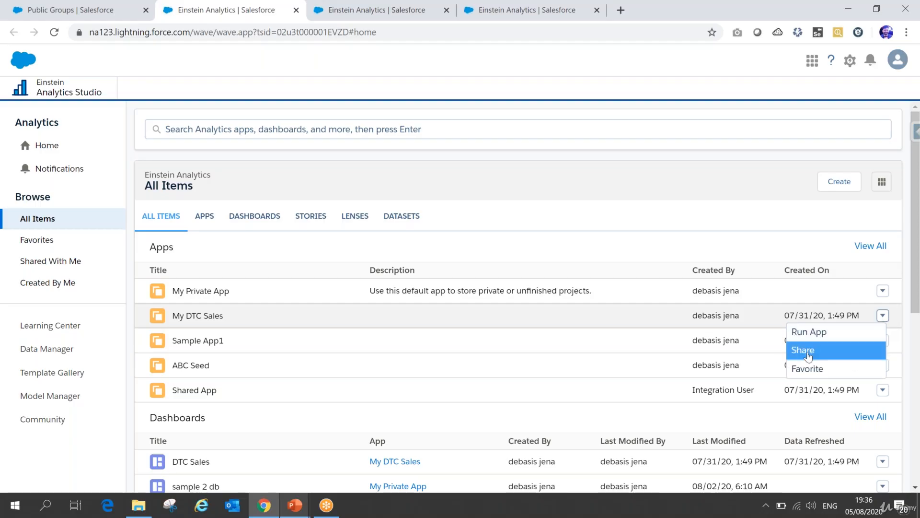
{"action": "left_click", "coordinate": [809, 350]}
Step: Set the invitee type to Group, try to find a group matching "sa", and clear the name
{"action": "left_click", "coordinate": [267, 297]}
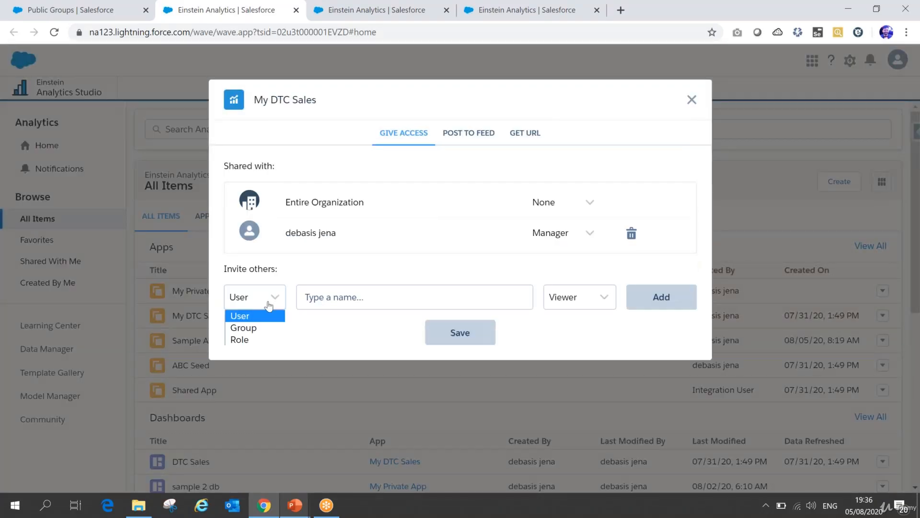
{"action": "left_click", "coordinate": [252, 329]}
{"action": "left_click", "coordinate": [358, 297]}
{"action": "type", "text": "s"}
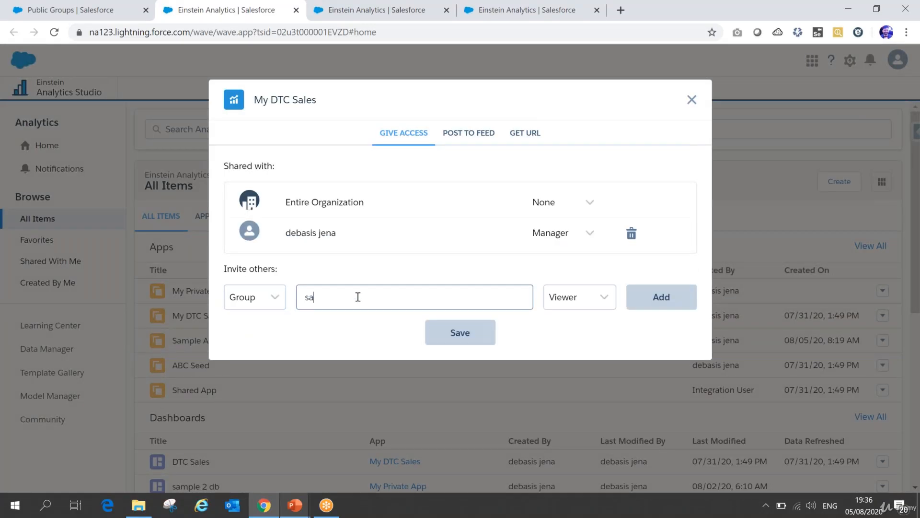
{"action": "type", "text": "a"}
{"action": "key", "text": "BackSpace"}
{"action": "key", "text": "BackSpace"}
Step: Search for a role matching "sa" to invite to My DTC Sales and set its access level to Editor
{"action": "left_click", "coordinate": [276, 301]}
{"action": "left_click", "coordinate": [247, 340]}
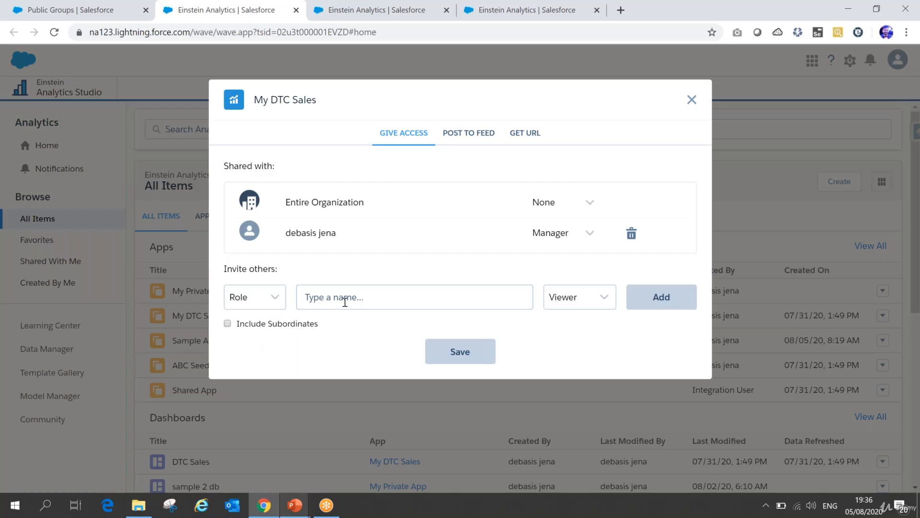
{"action": "type", "text": "c"}
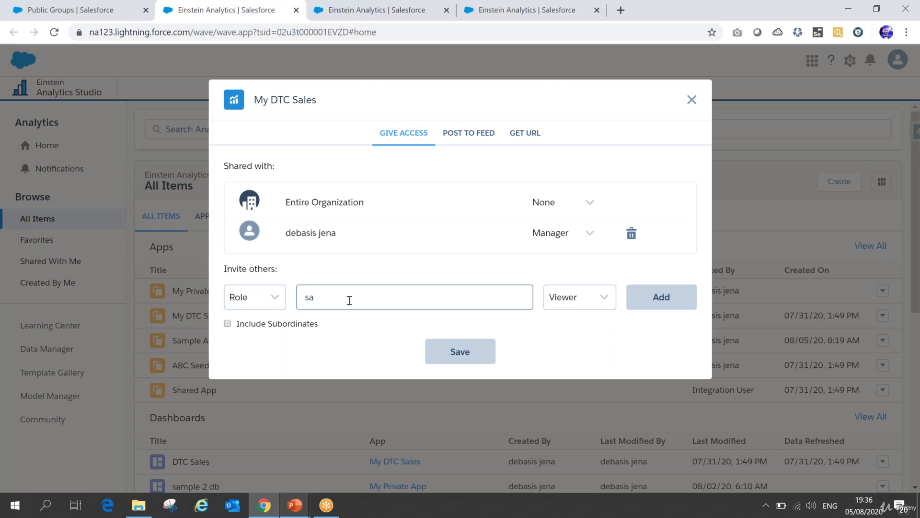
{"action": "type", "text": "a"}
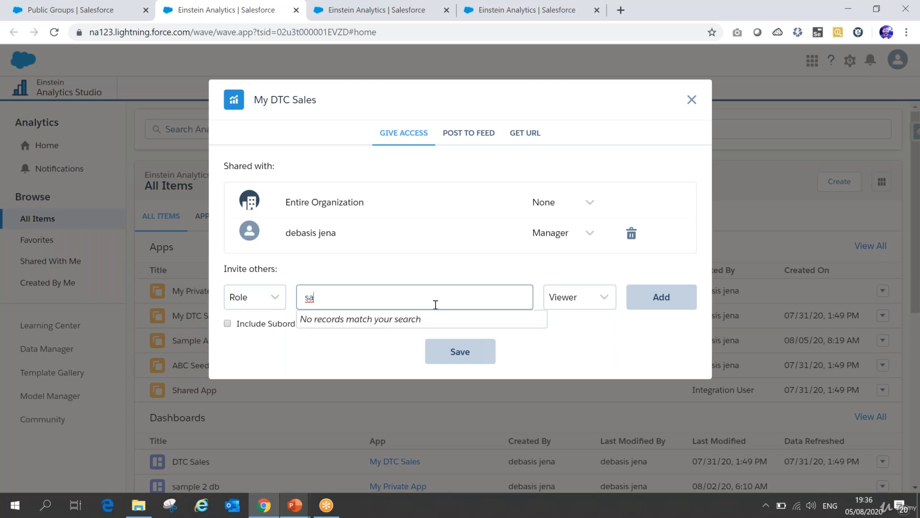
{"action": "left_click", "coordinate": [605, 298]}
{"action": "left_click", "coordinate": [577, 326]}
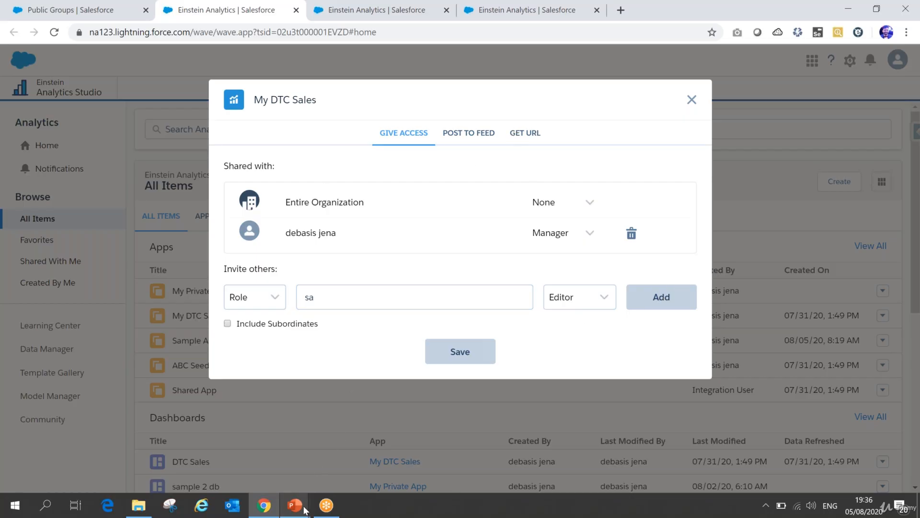
Step: Switch to the PowerPoint slide show, tick the Viewer and Editor column headings, and advance to the Row Level Security/Predicate slide
{"action": "mouse_move", "coordinate": [299, 509]}
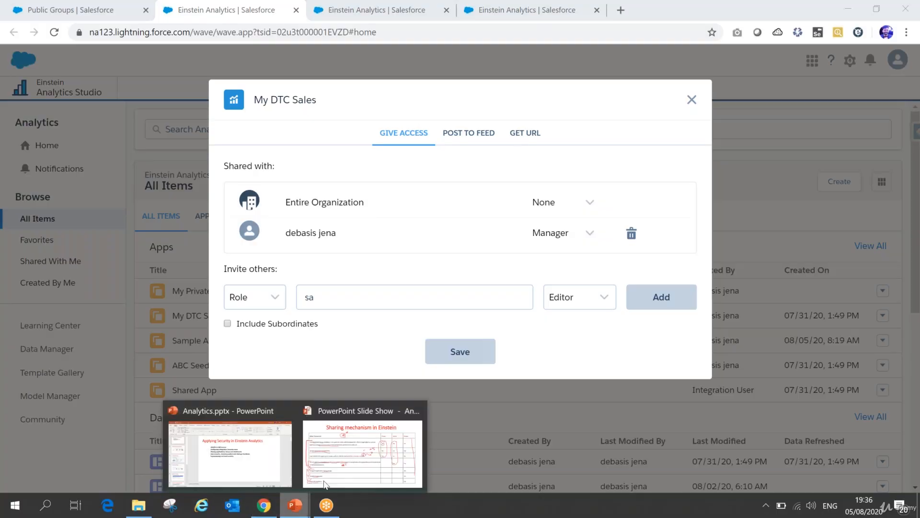
{"action": "left_click", "coordinate": [363, 446]}
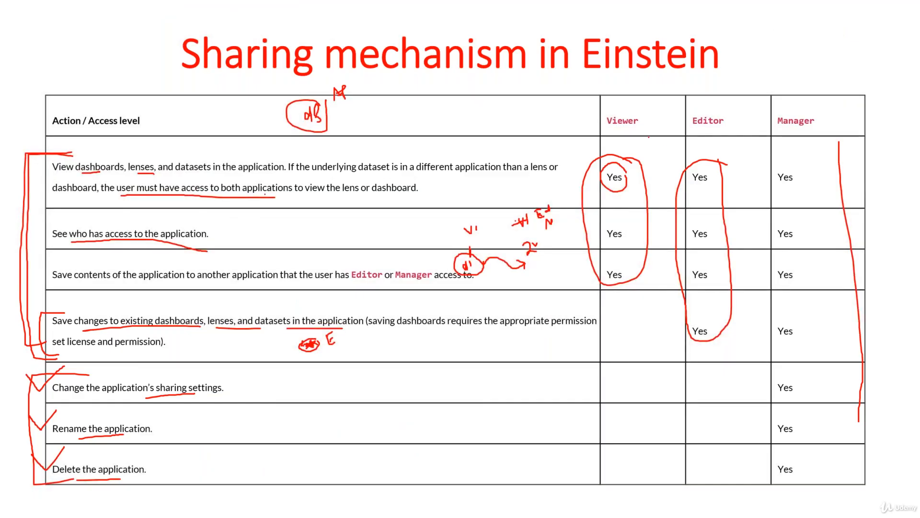
{"action": "mouse_move", "coordinate": [635, 100]}
{"action": "left_mouse_down"}
{"action": "mouse_move", "coordinate": [655, 113]}
{"action": "mouse_move", "coordinate": [670, 94]}
{"action": "mouse_move", "coordinate": [755, 84]}
{"action": "left_mouse_up"}
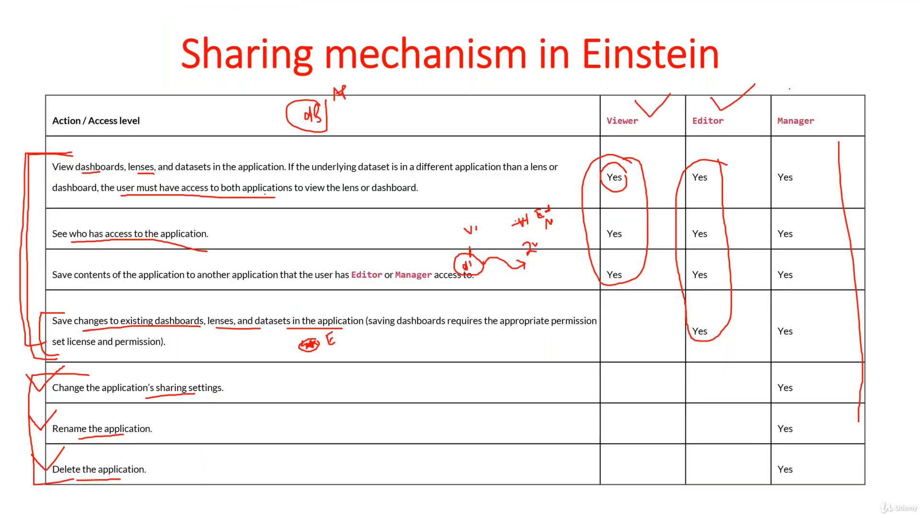
{"action": "key", "text": "Right"}
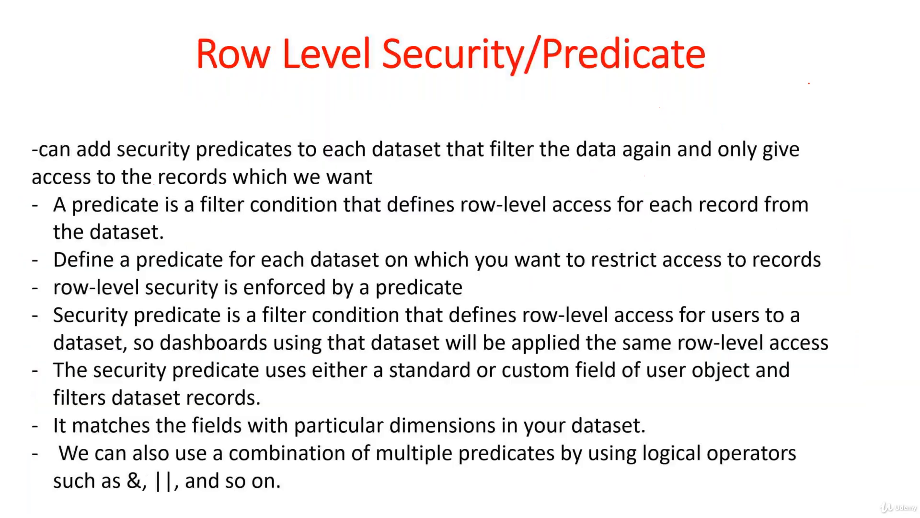